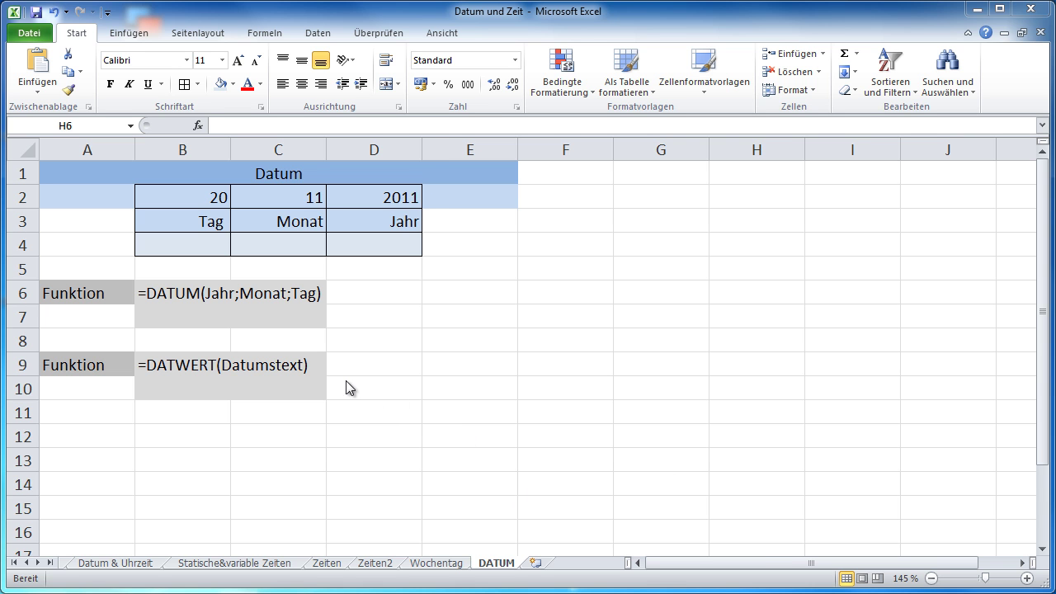
# Review the DATUM and DATWERT example formulas and the day, month and year values in row 2
pyautogui.click(443, 368)
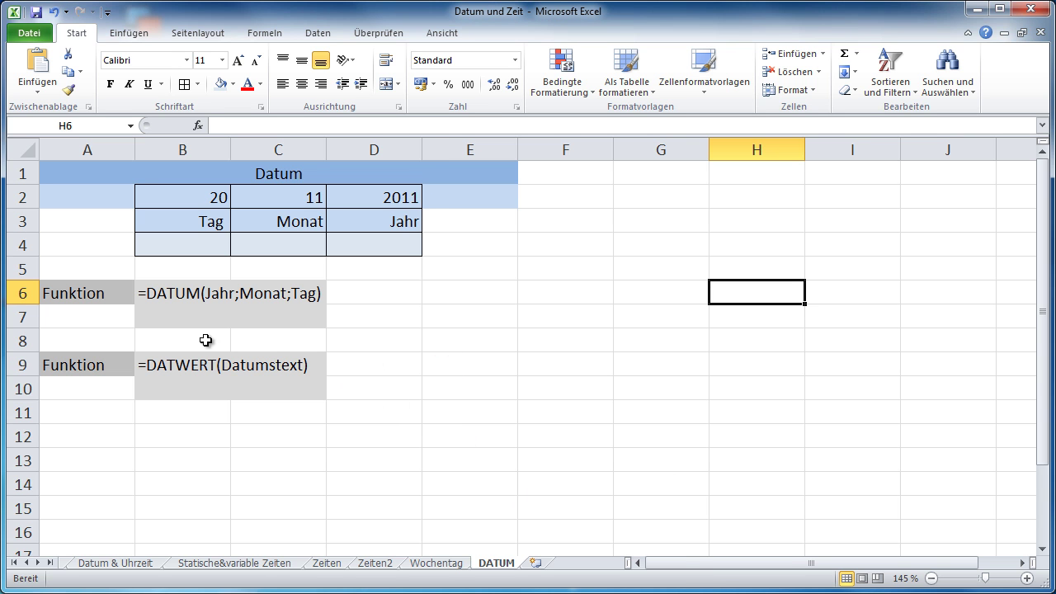
pyautogui.click(178, 295)
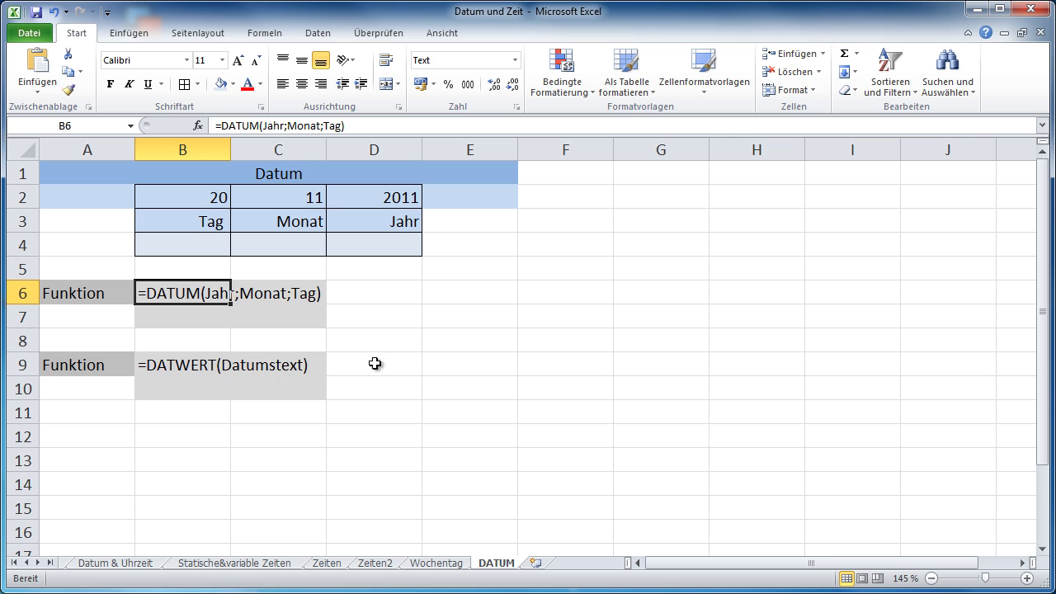
pyautogui.click(183, 373)
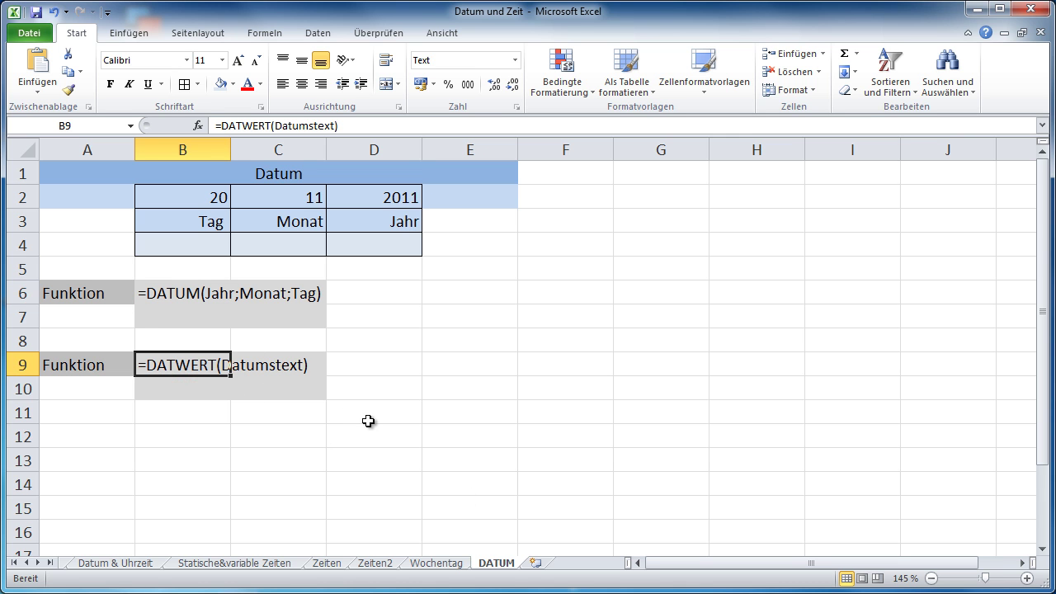
pyautogui.click(416, 307)
pyautogui.click(486, 294)
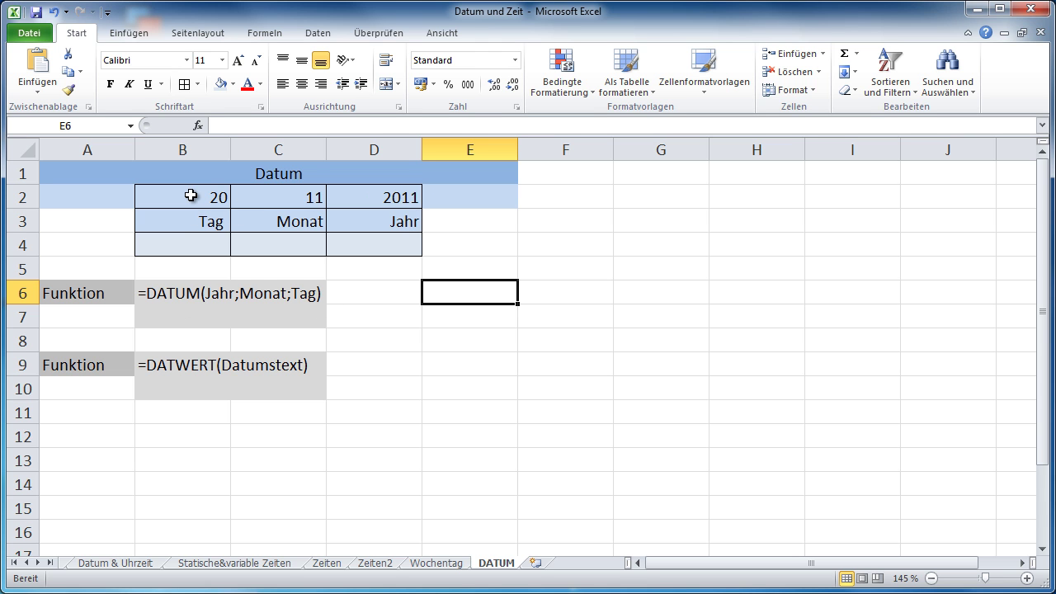
pyautogui.moveTo(190, 196); pyautogui.dragTo(343, 197)
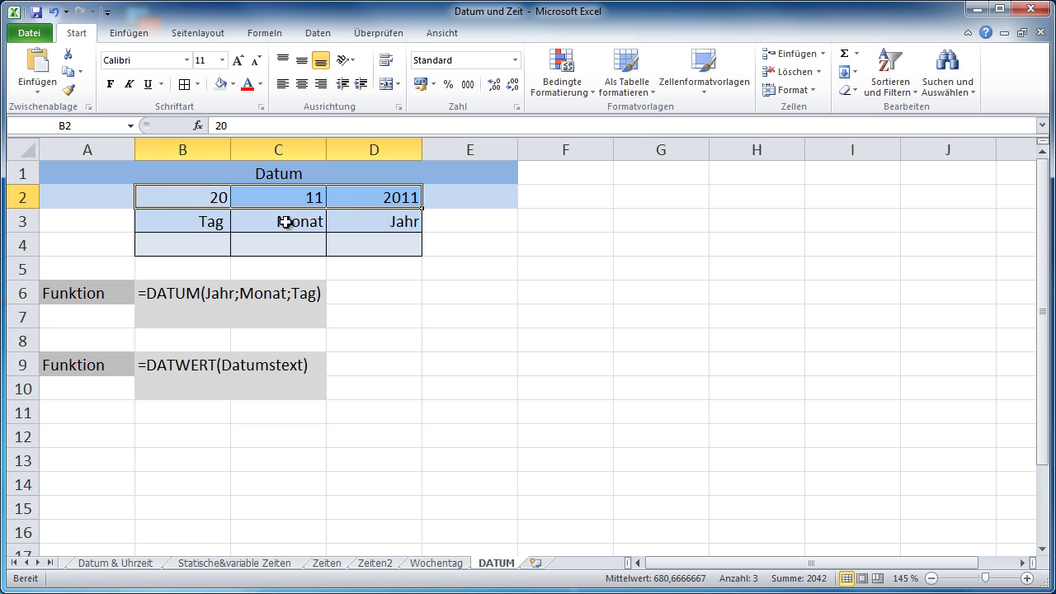
pyautogui.click(203, 199)
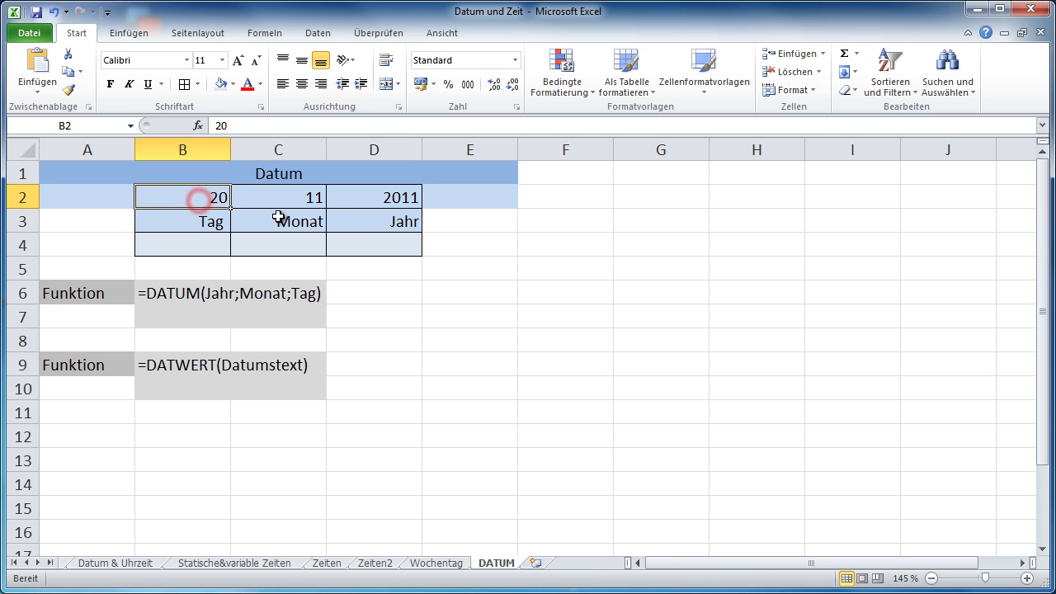
pyautogui.click(403, 199)
pyautogui.click(171, 311)
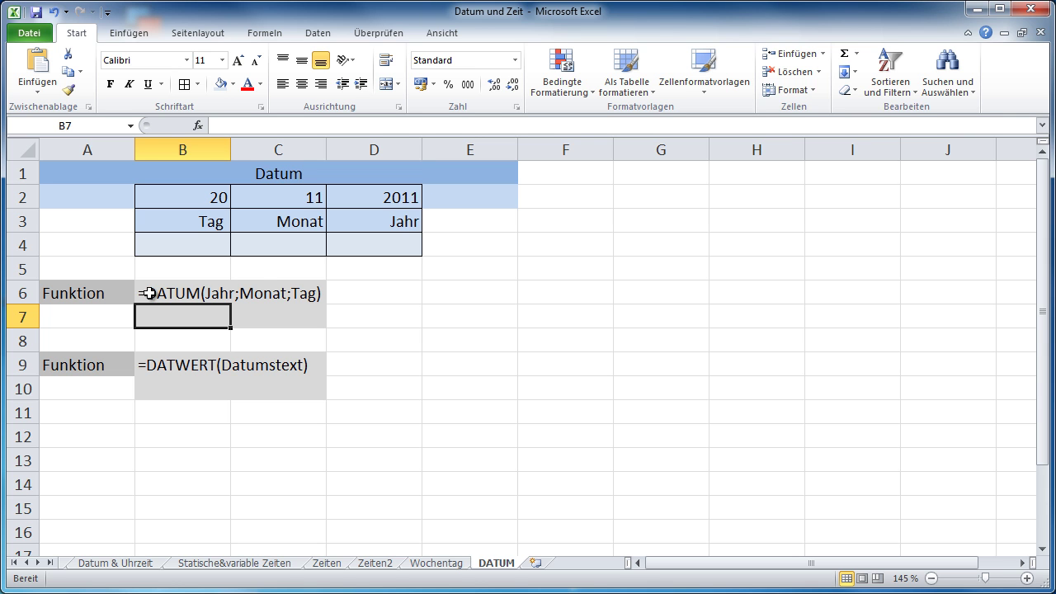
# Enter =DATUM(D2;C2;B2) in B7 so it returns 20.11.2011
pyautogui.doubleClick(170, 315)
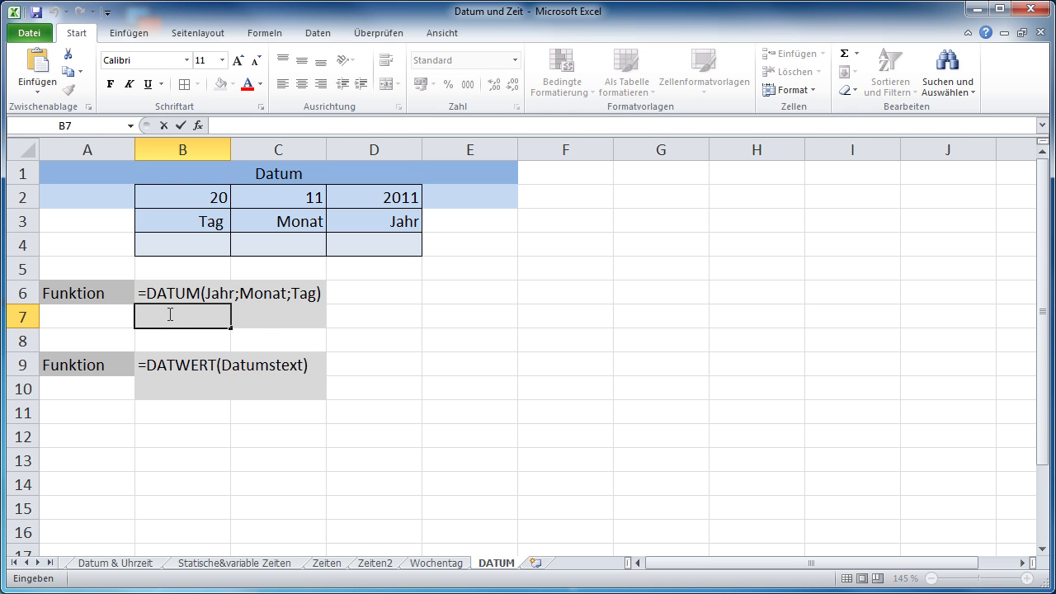
pyautogui.write('=D')
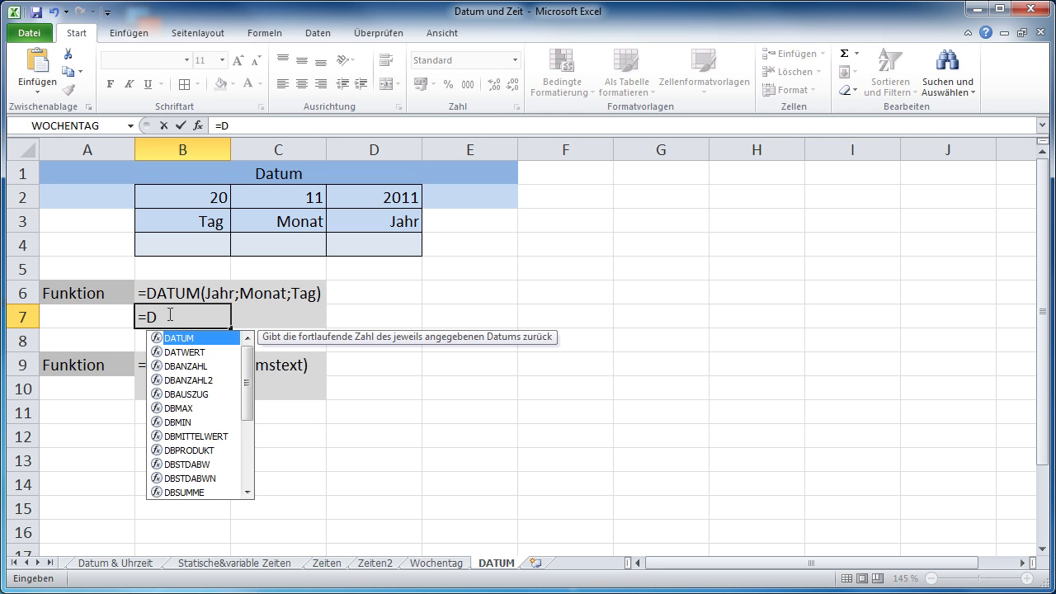
pyautogui.doubleClick(178, 338)
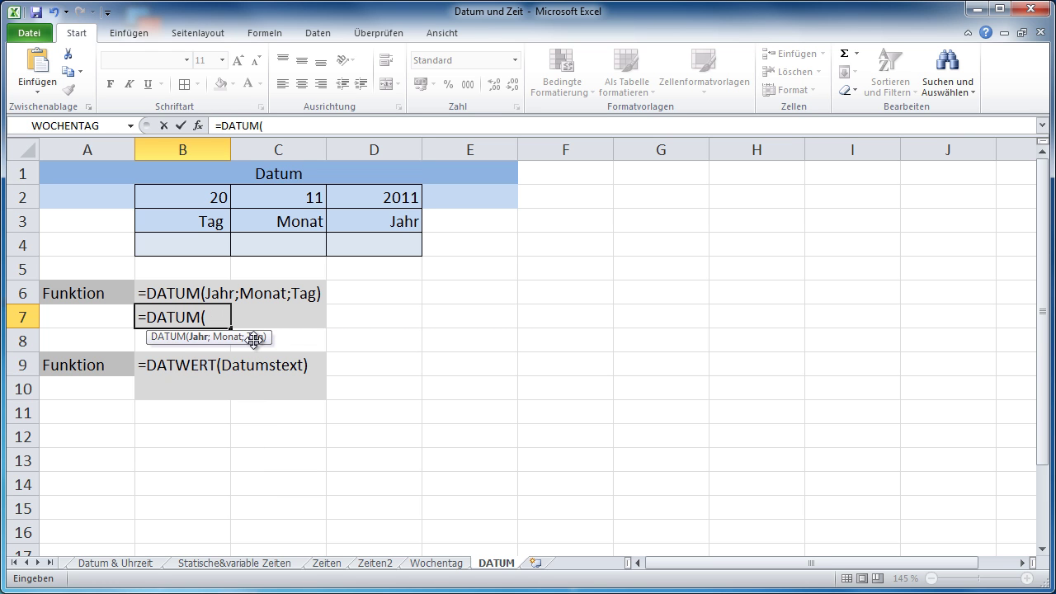
pyautogui.click(375, 200)
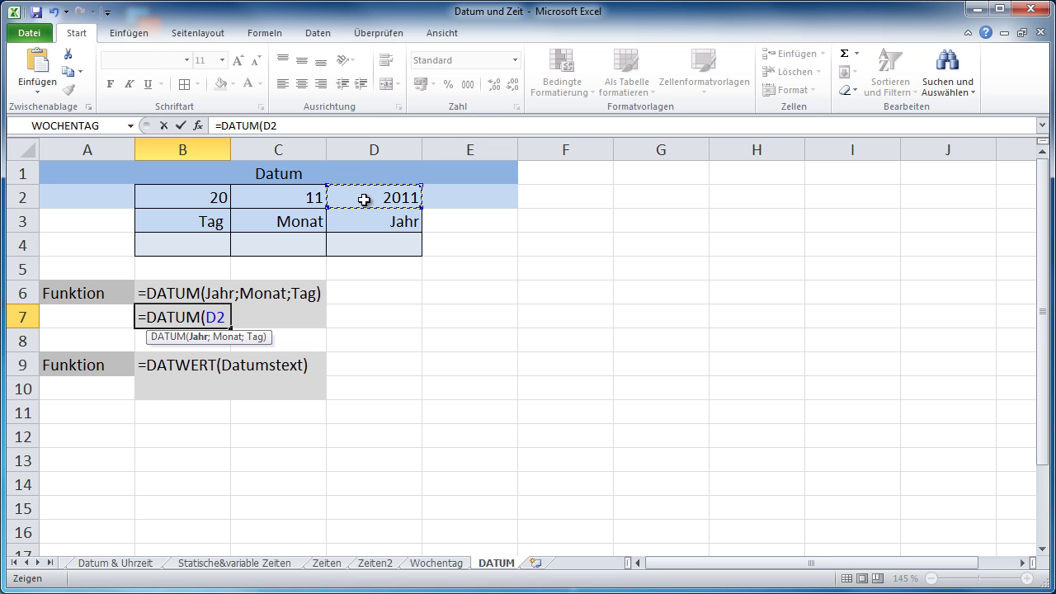
pyautogui.write(';')
pyautogui.click(295, 199)
pyautogui.write(';')
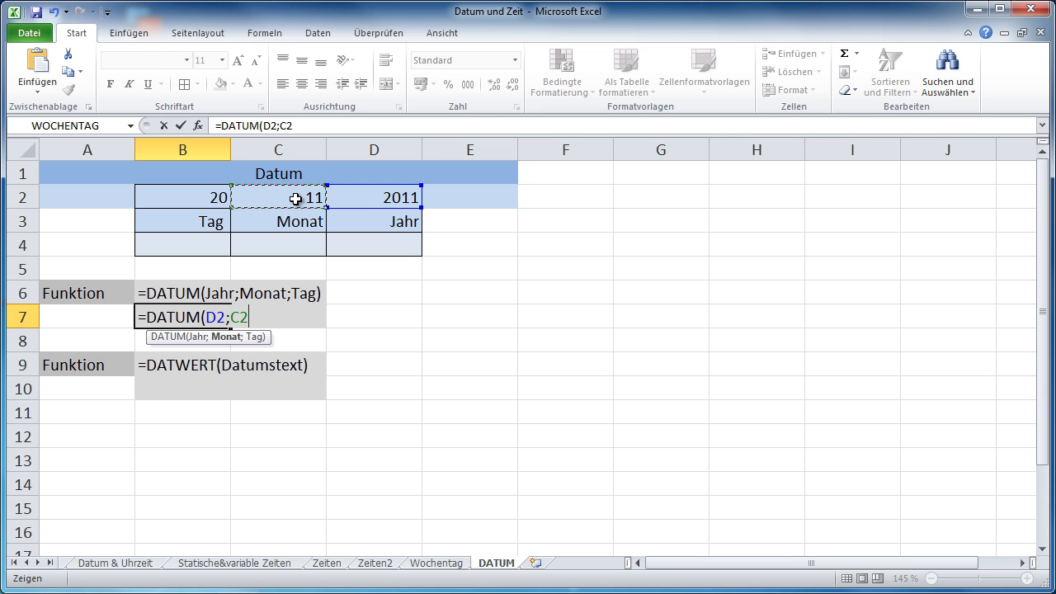
pyautogui.click(213, 199)
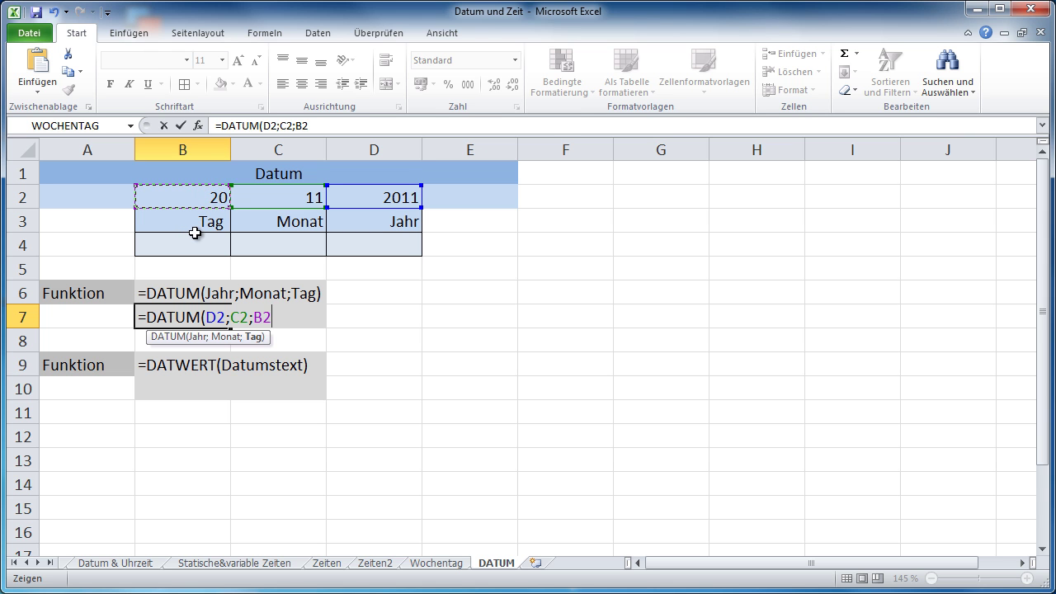
pyautogui.write(')')
pyautogui.press('Return')
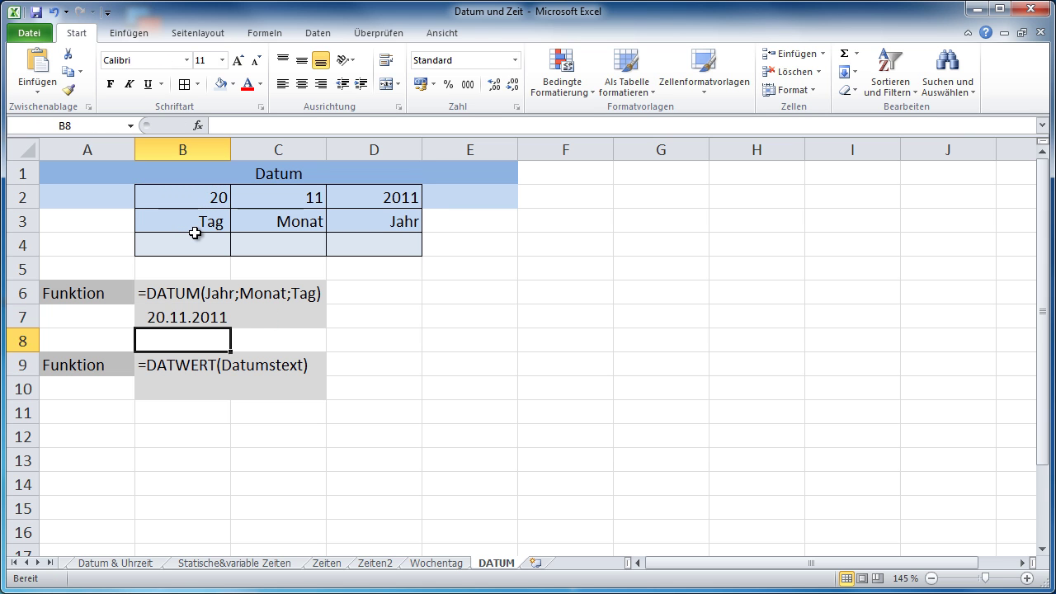
pyautogui.click(266, 337)
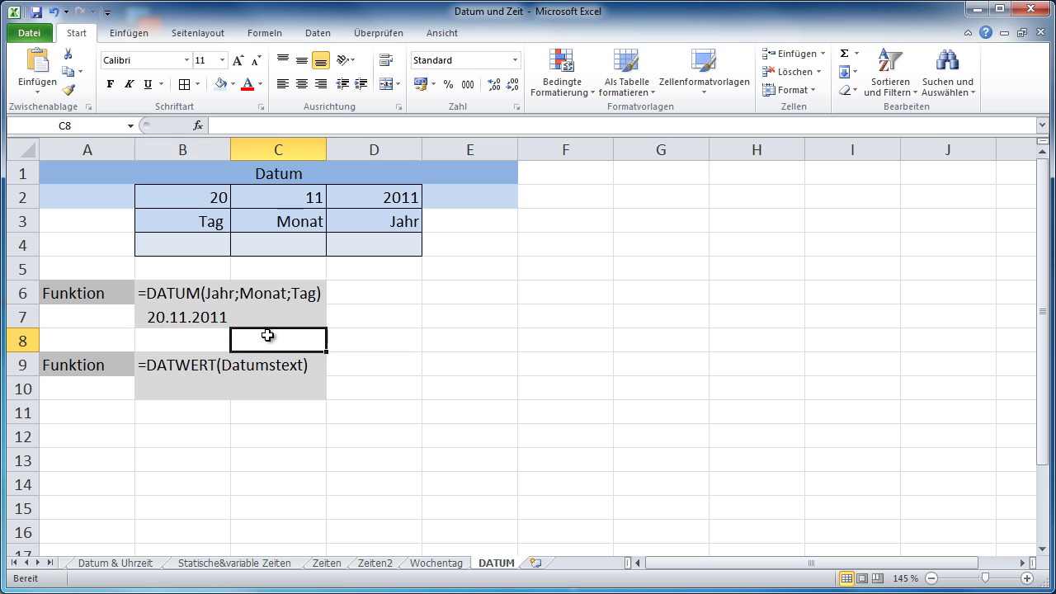
# Enter the date 14.02.1999 in cell B10 below the DATWERT example
pyautogui.click(156, 326)
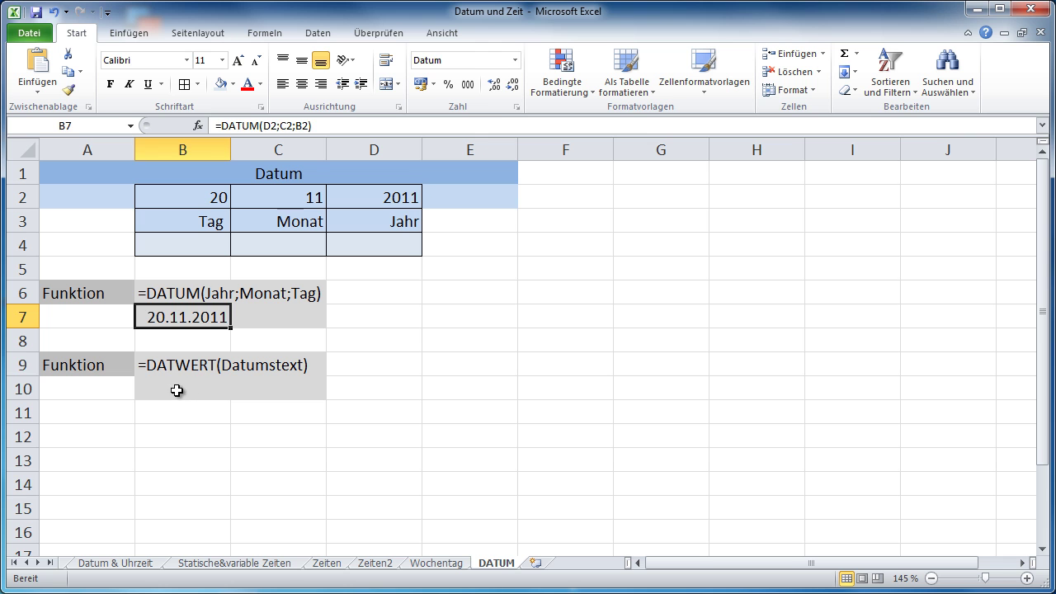
pyautogui.click(176, 390)
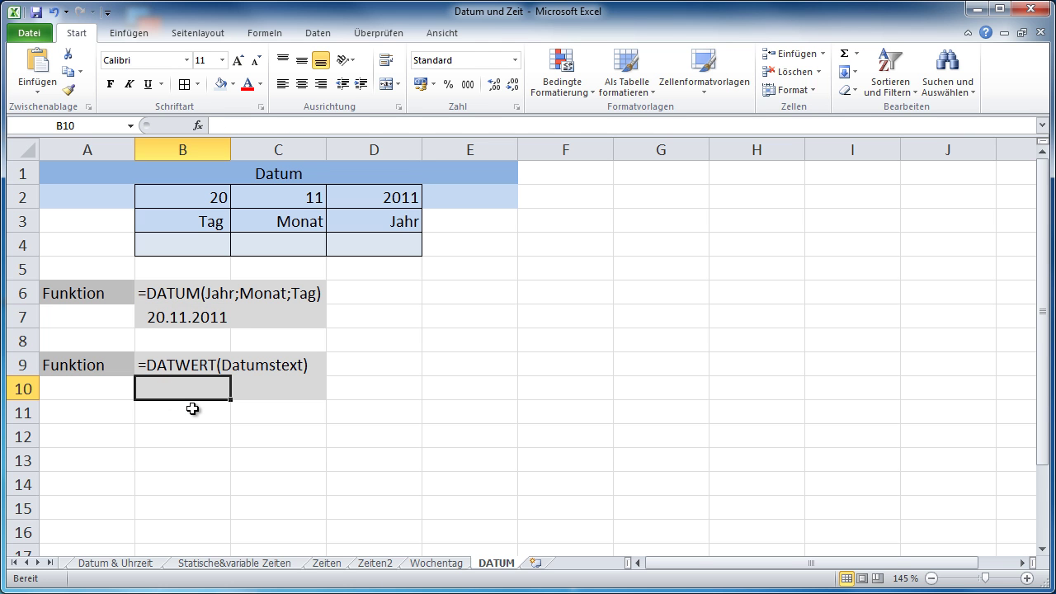
pyautogui.write('14.02.1999')
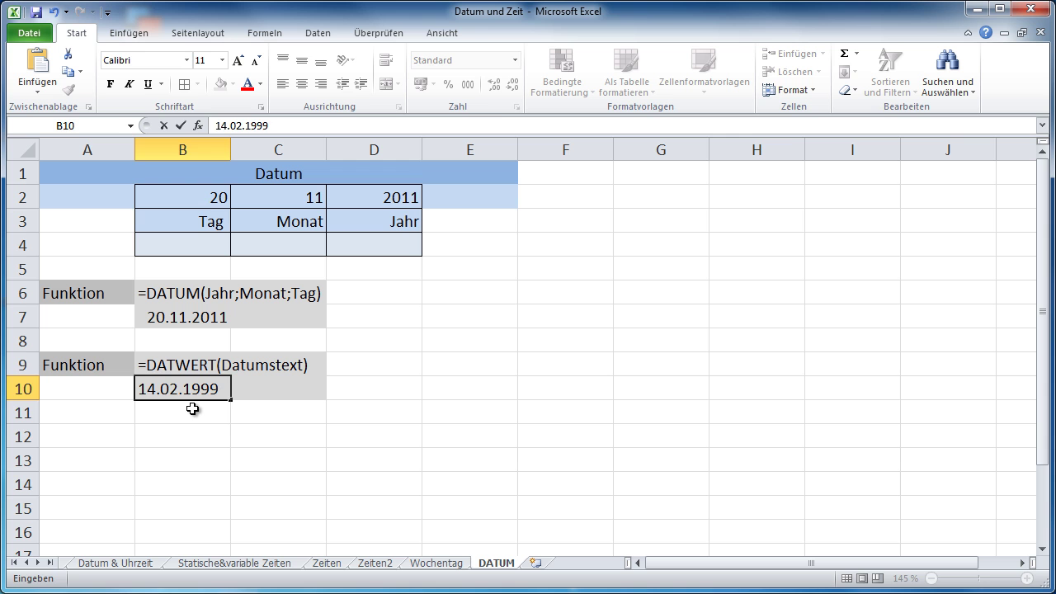
pyautogui.press('Return')
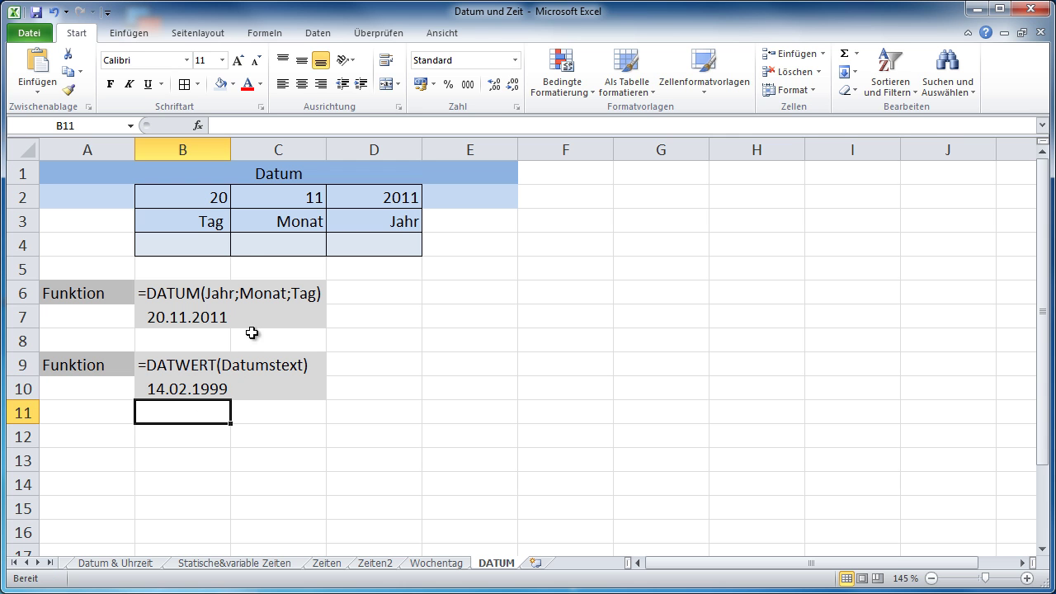
# Check the stored date in B10 and select B4 under Tag in row 4
pyautogui.click(198, 240)
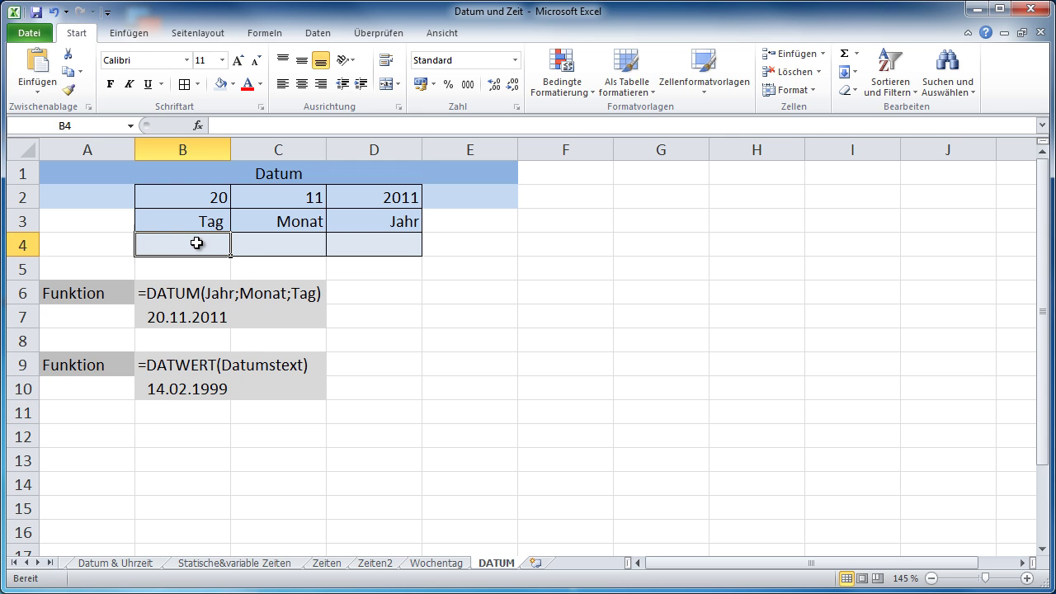
pyautogui.click(159, 397)
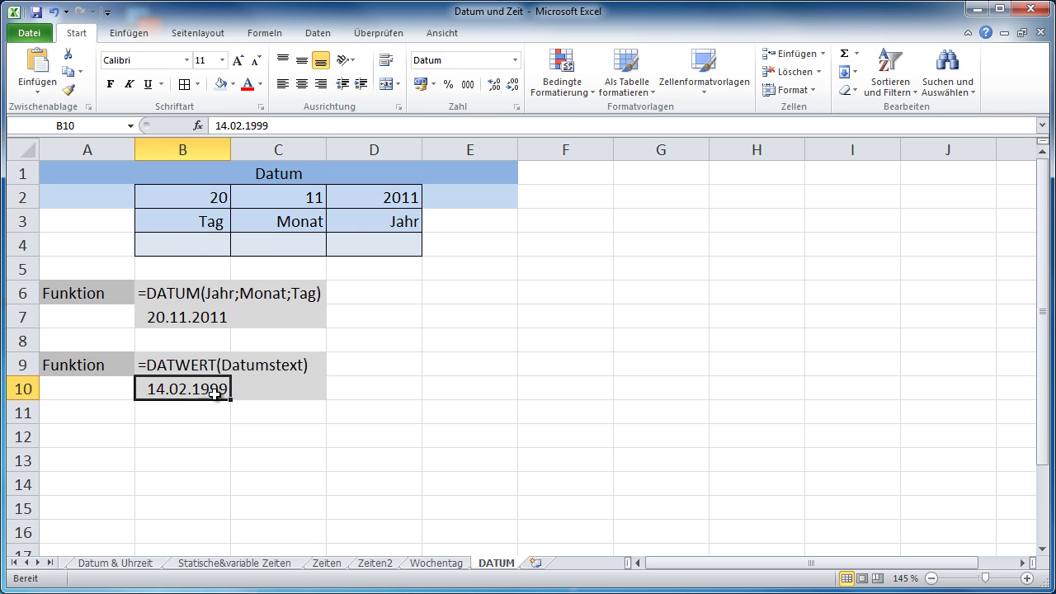
pyautogui.click(361, 246)
pyautogui.click(184, 248)
pyautogui.click(262, 244)
pyautogui.click(363, 243)
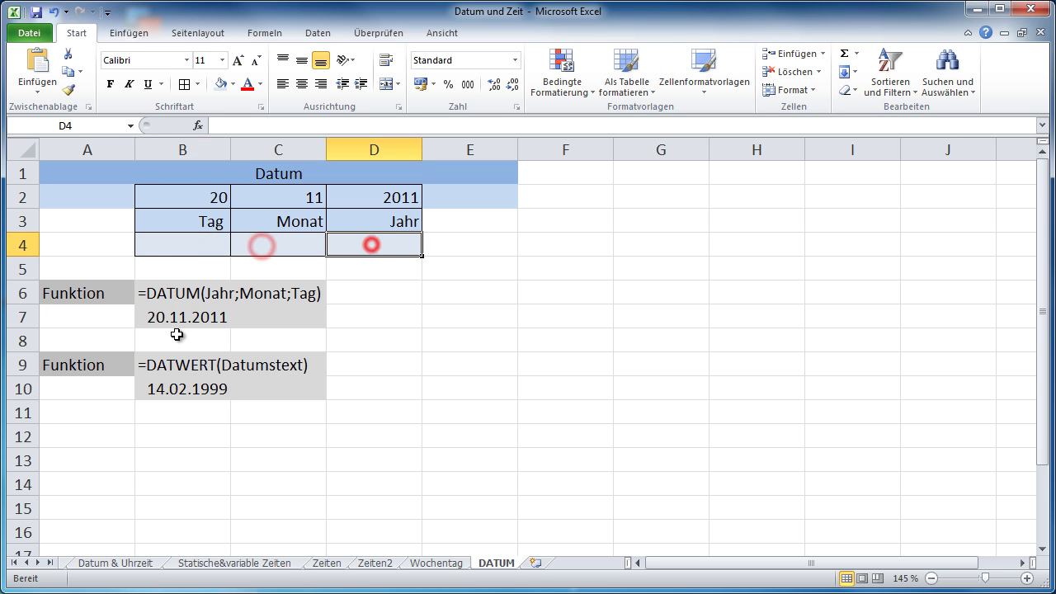
pyautogui.click(195, 243)
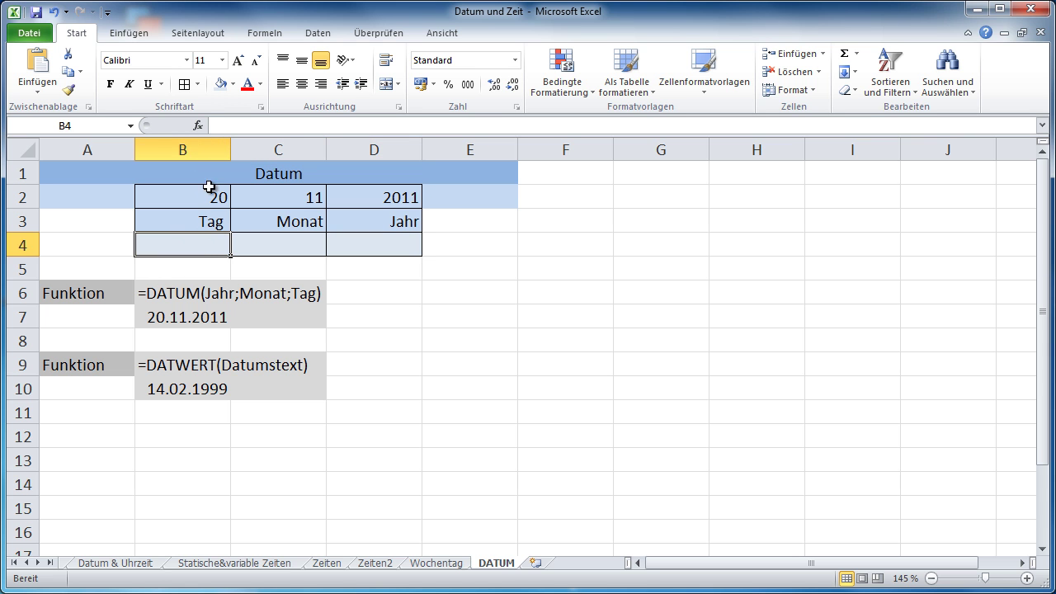
# Insert =TAG(B10) in B4 from the Date & Time functions, returning 14
pyautogui.click(198, 127)
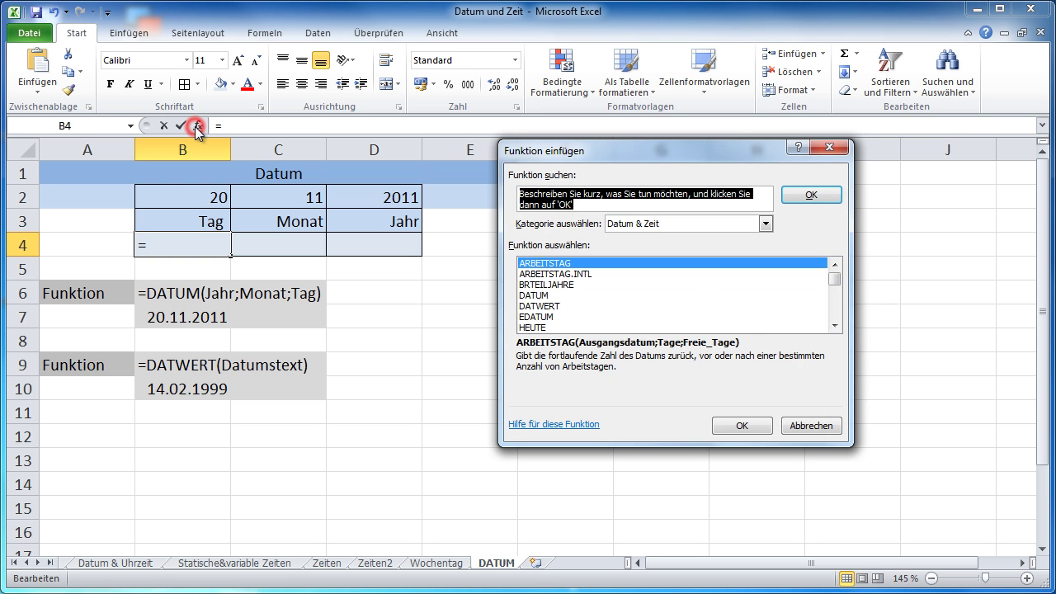
pyautogui.click(550, 295)
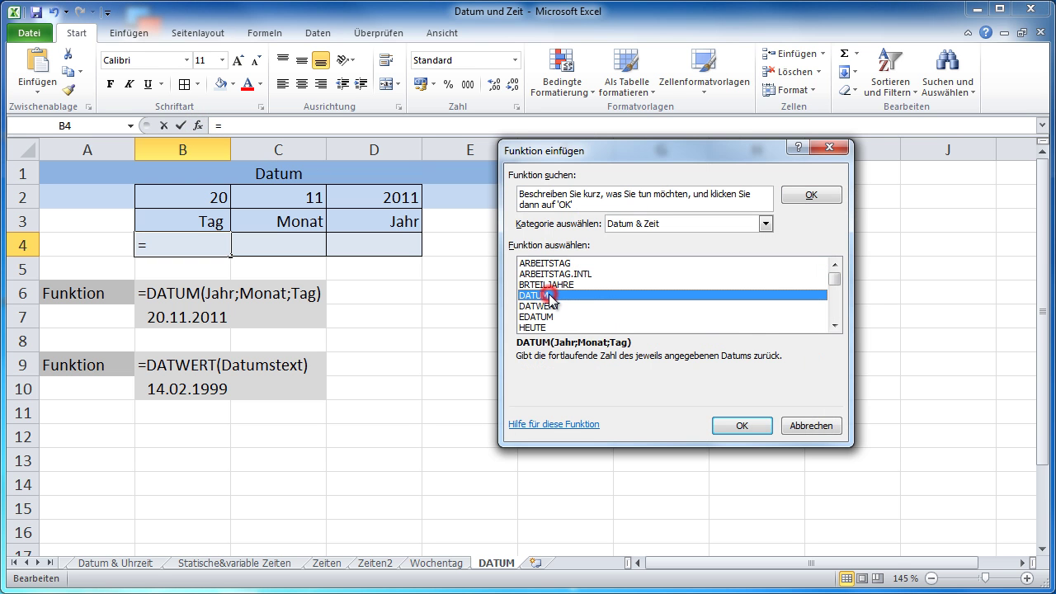
pyautogui.scroll(-2, 614, 309)
pyautogui.scroll(-1, 614, 303)
pyautogui.scroll(-1, 614, 303)
pyautogui.scroll(-1, 614, 303)
pyautogui.click(531, 285)
pyautogui.doubleClick(530, 285)
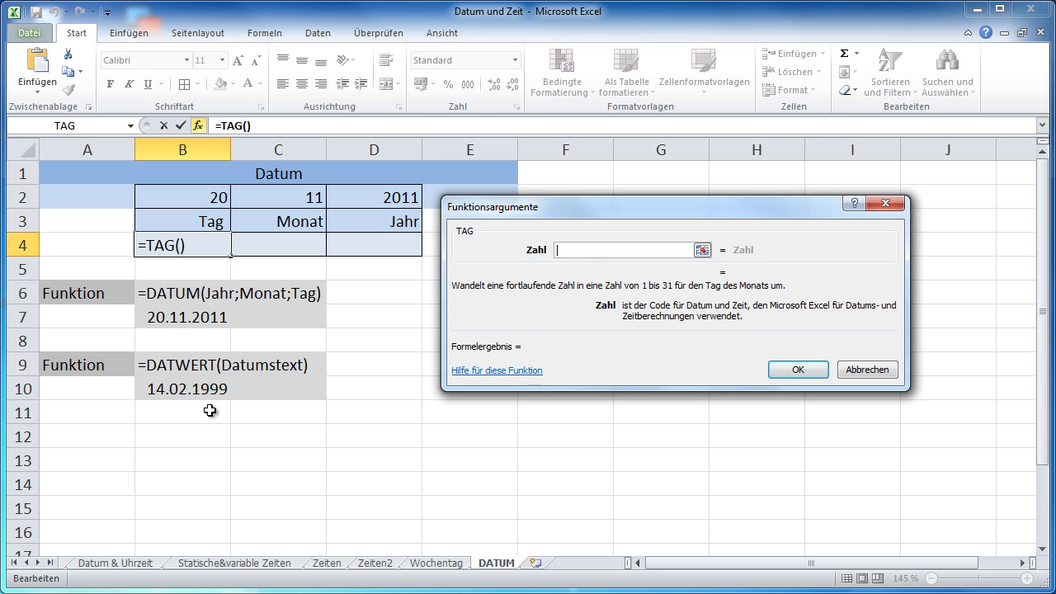
pyautogui.click(176, 390)
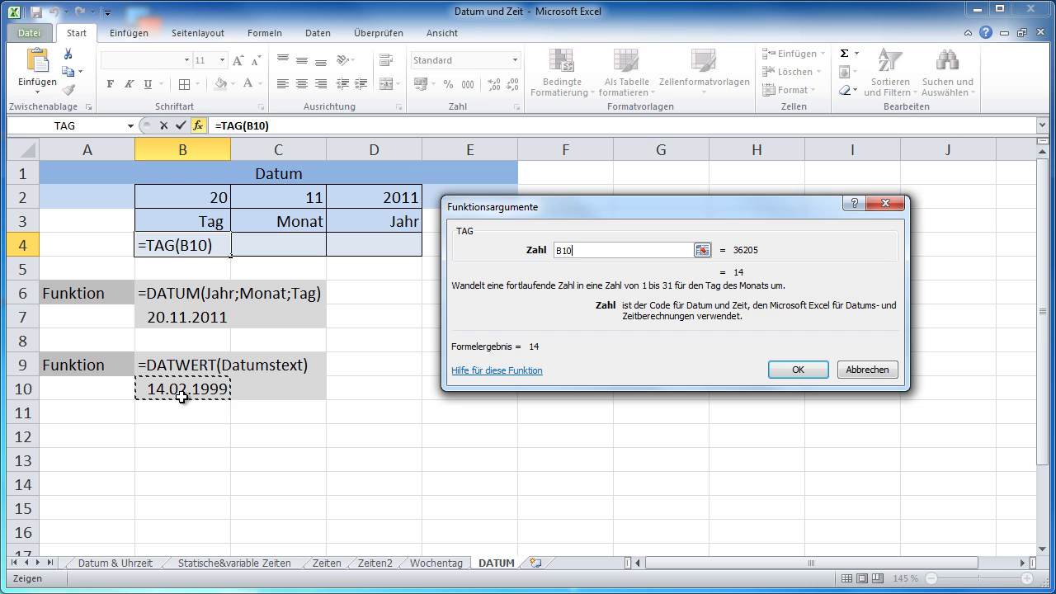
pyautogui.press('Return')
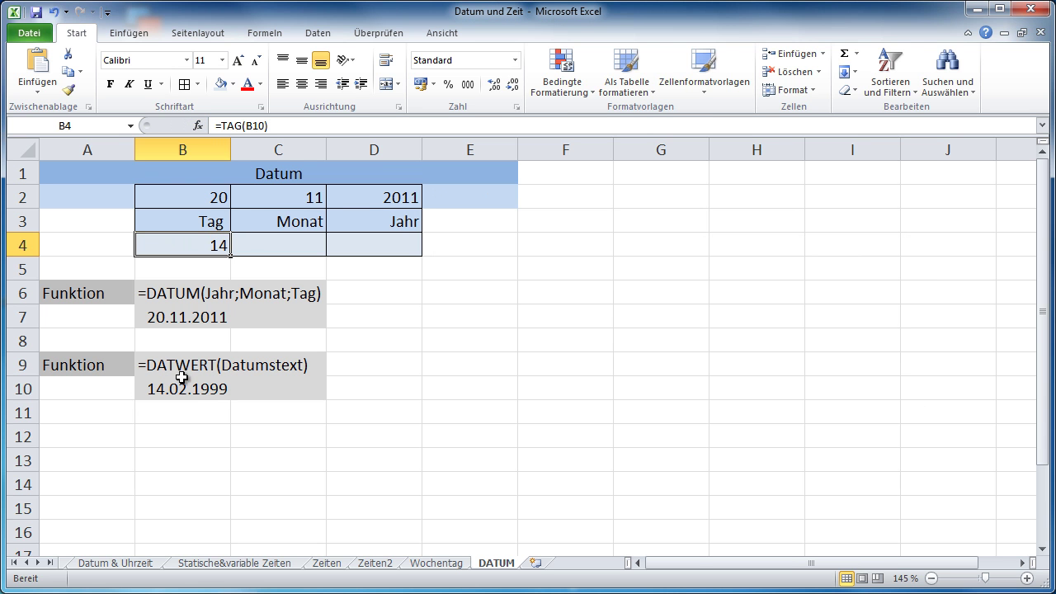
# Insert =MONAT(B10) in C4 so it shows the month 2
pyautogui.click(273, 245)
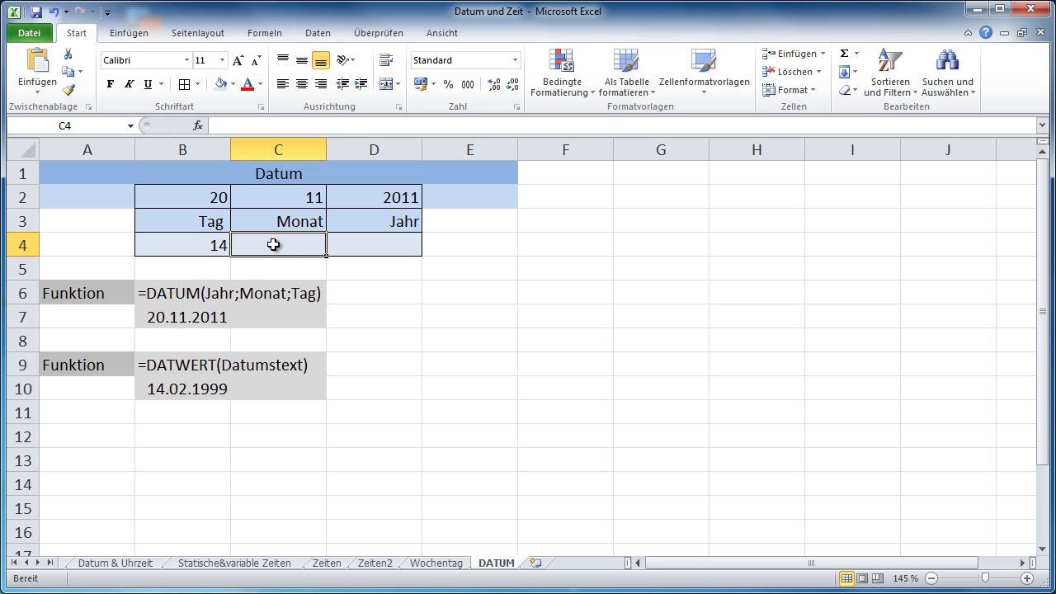
pyautogui.click(198, 125)
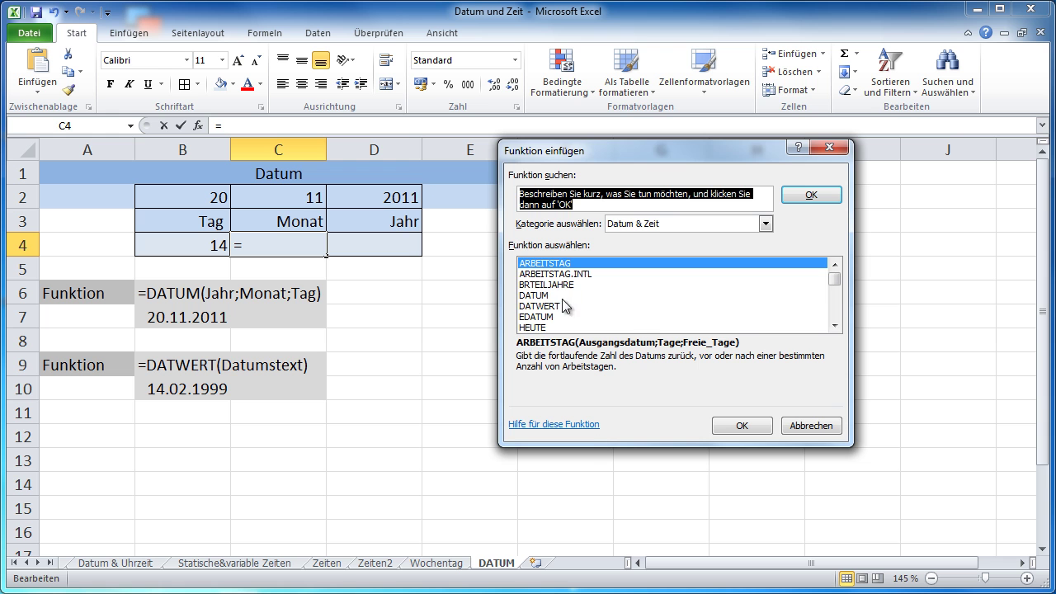
pyautogui.moveTo(835, 279); pyautogui.dragTo(835, 293)
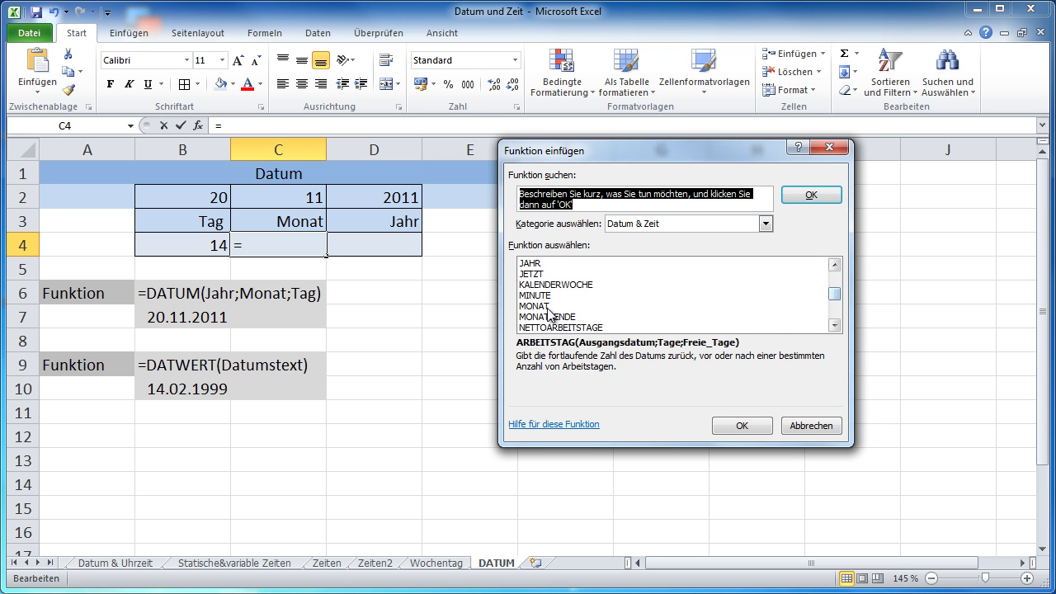
pyautogui.doubleClick(547, 307)
pyautogui.click(198, 394)
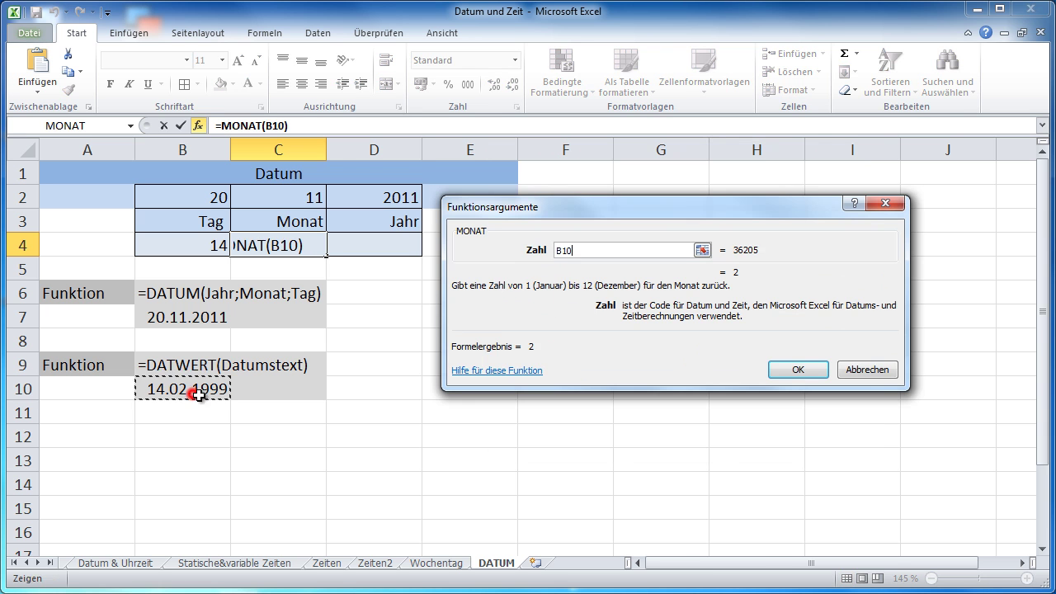
pyautogui.click(792, 369)
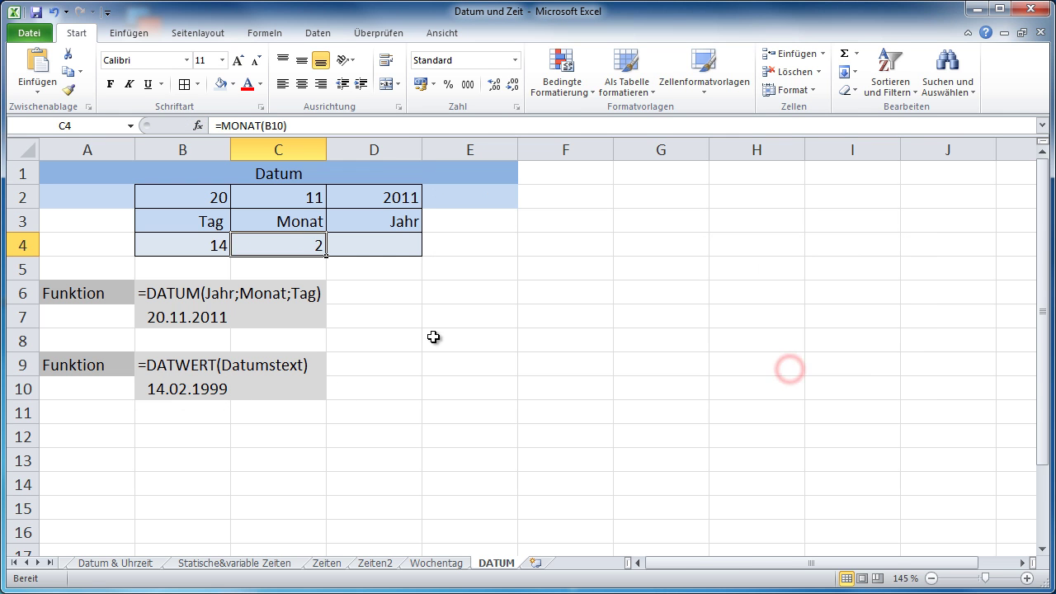
# Insert =JAHR(B10) in D4 so it shows the year 1999
pyautogui.click(373, 241)
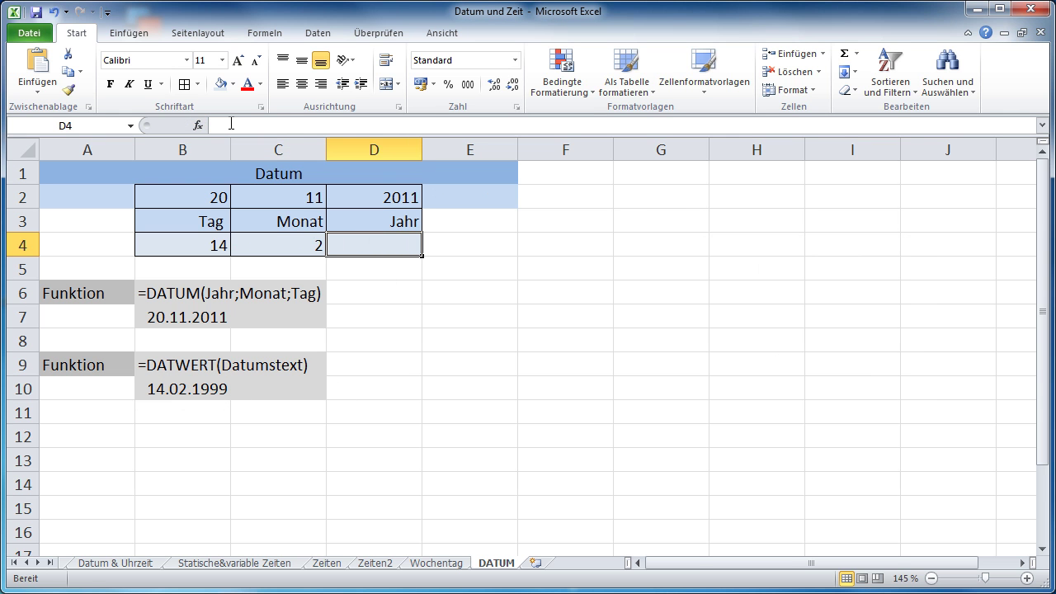
pyautogui.click(198, 125)
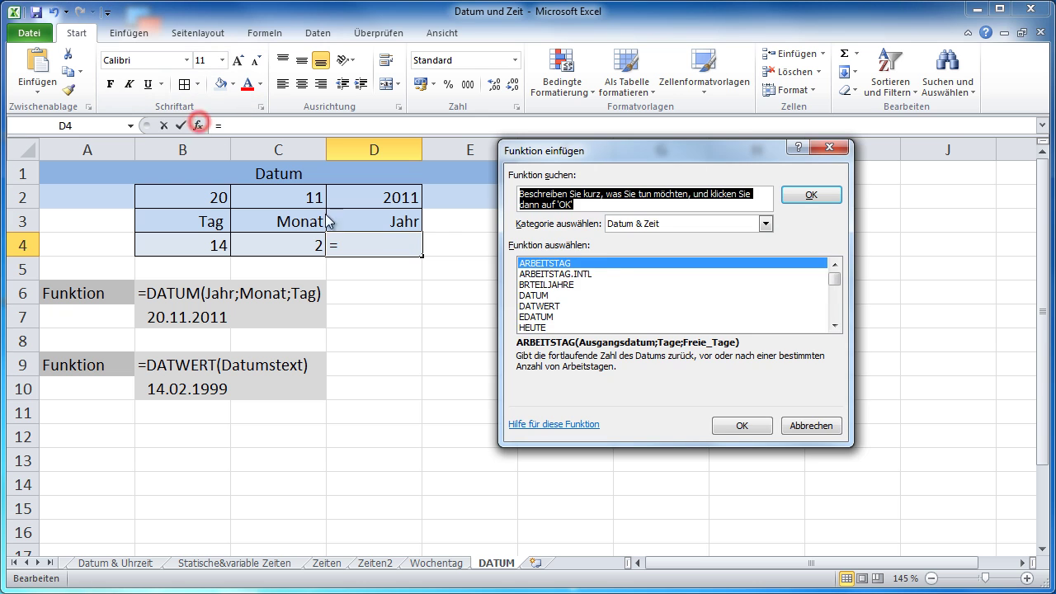
pyautogui.scroll(-1, 584, 307)
pyautogui.scroll(-3, 584, 307)
pyautogui.scroll(-1, 584, 307)
pyautogui.scroll(2, 584, 307)
pyautogui.scroll(1, 585, 307)
pyautogui.click(532, 274)
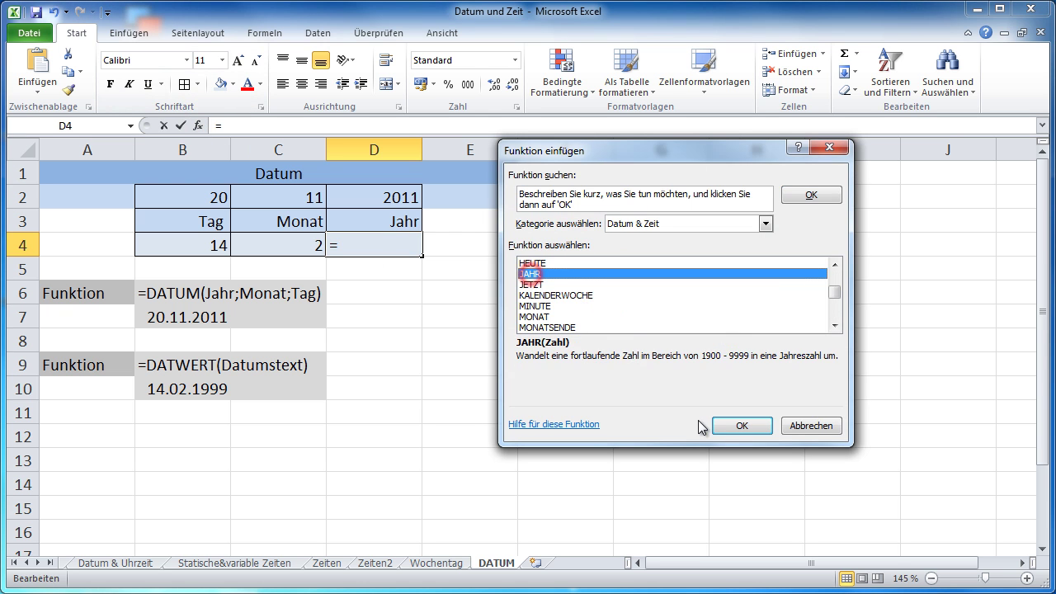
pyautogui.click(728, 425)
pyautogui.click(190, 386)
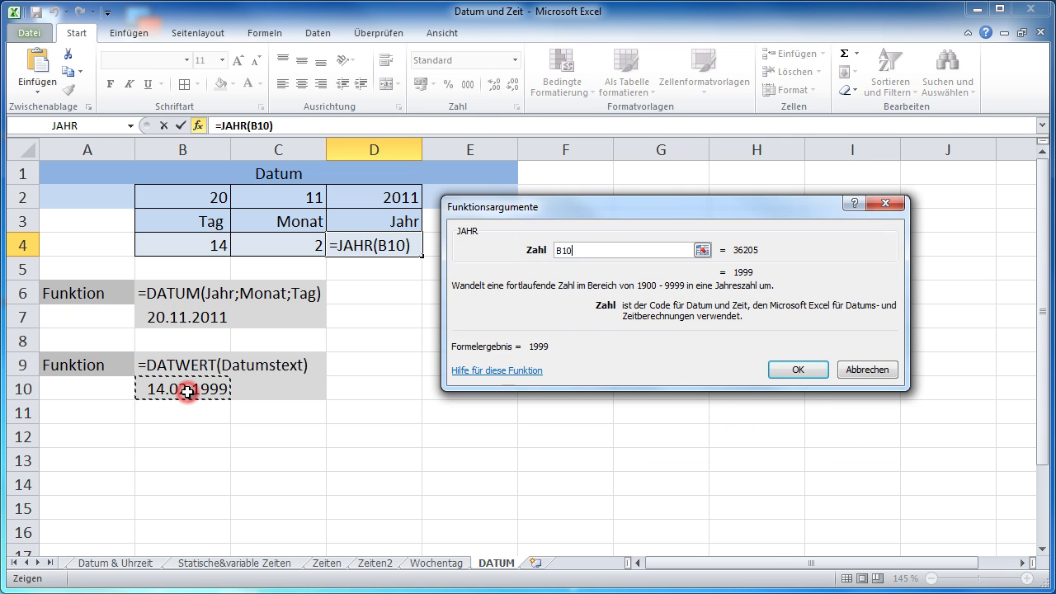
pyautogui.click(799, 372)
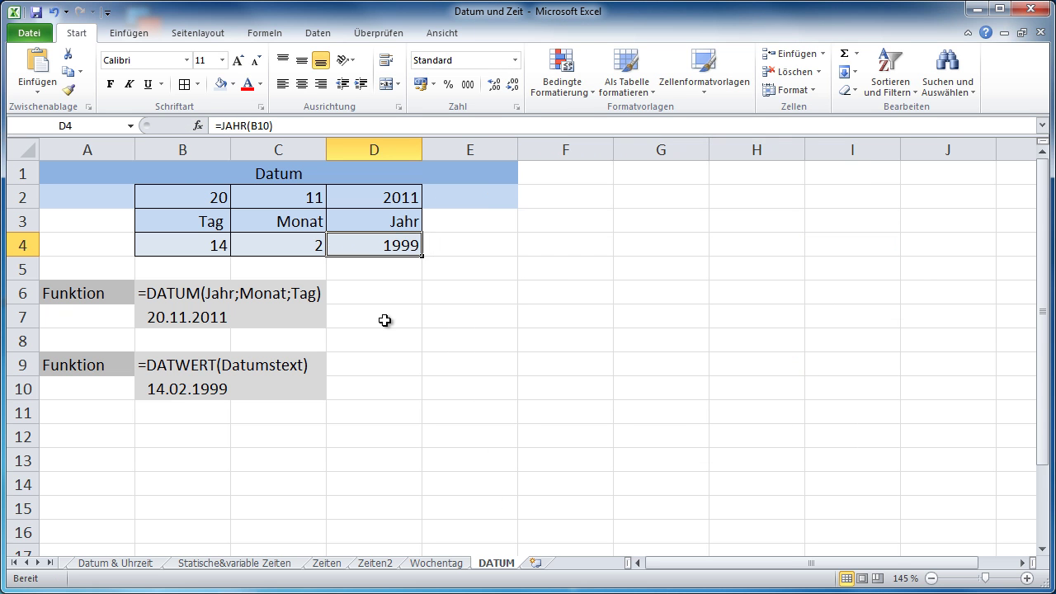
pyautogui.click(285, 393)
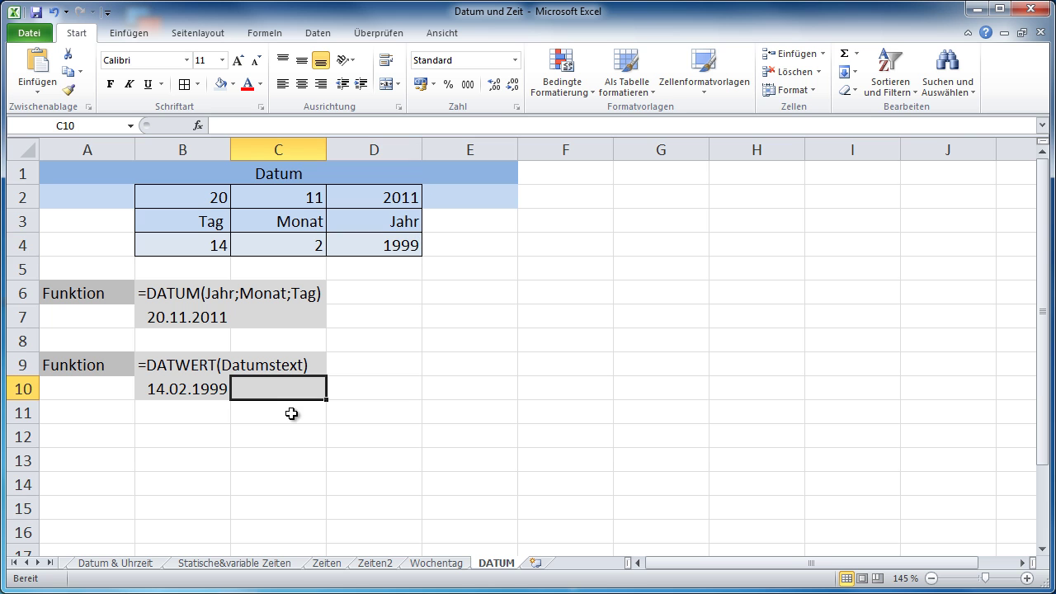
# Start a DATWERT formula with empty quotes in cell C10
pyautogui.click(155, 389)
pyautogui.click(279, 388)
pyautogui.click(274, 389)
pyautogui.doubleClick(276, 390)
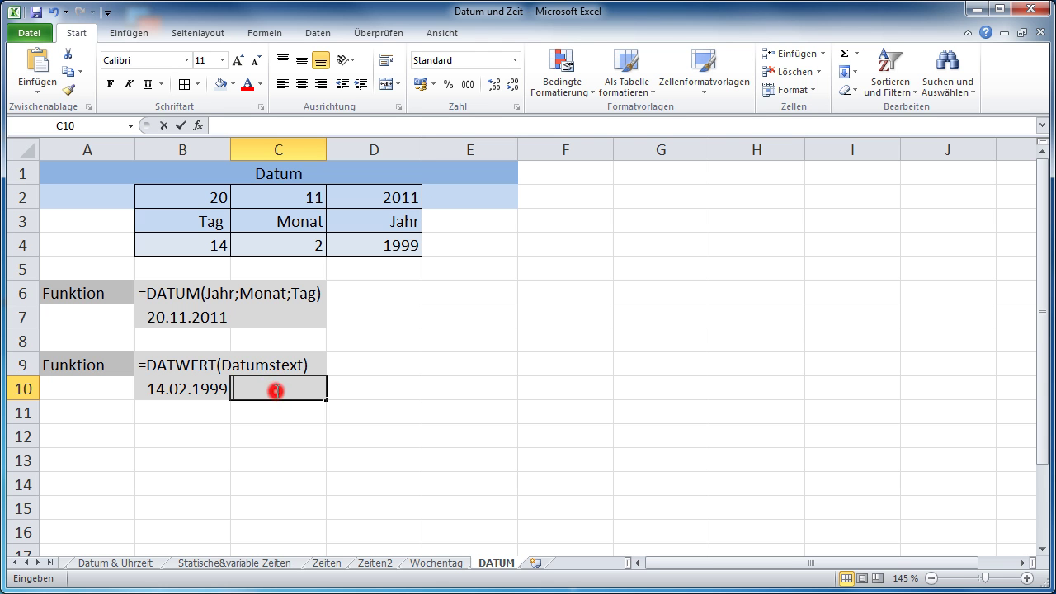
pyautogui.write('=')
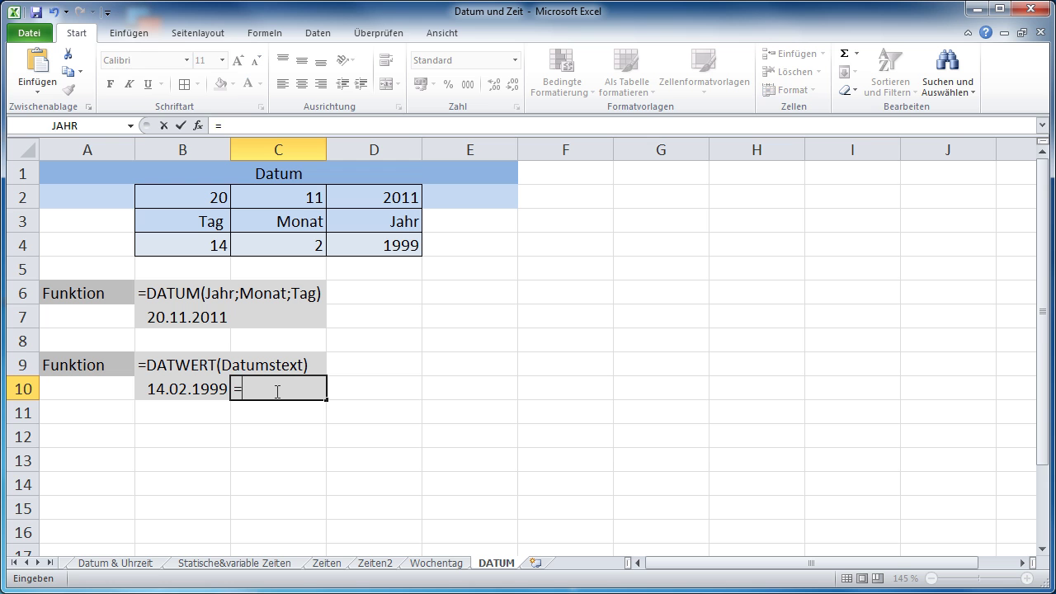
pyautogui.write('DAT')
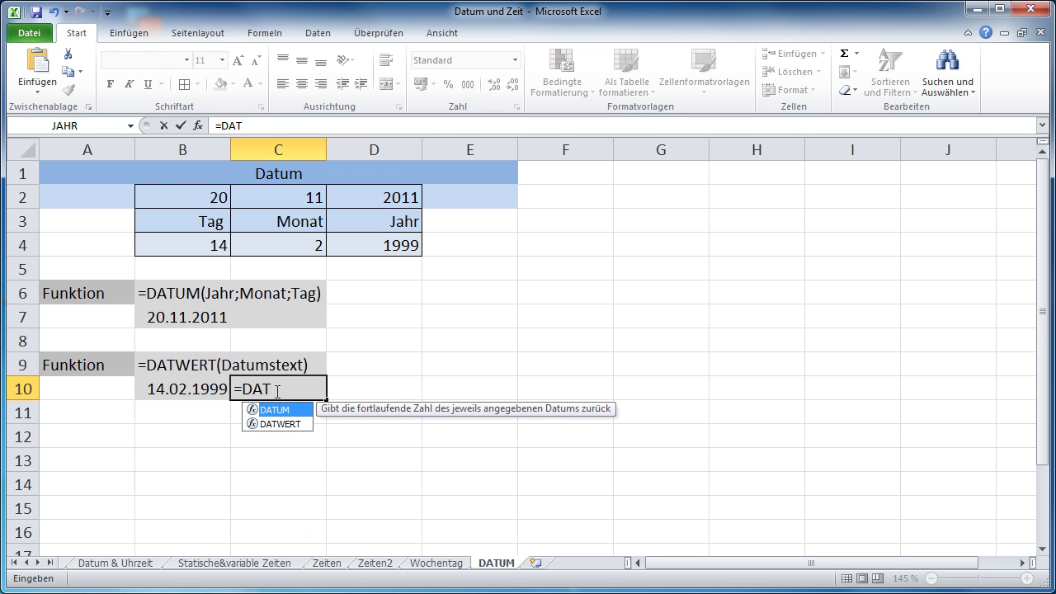
pyautogui.doubleClick(283, 424)
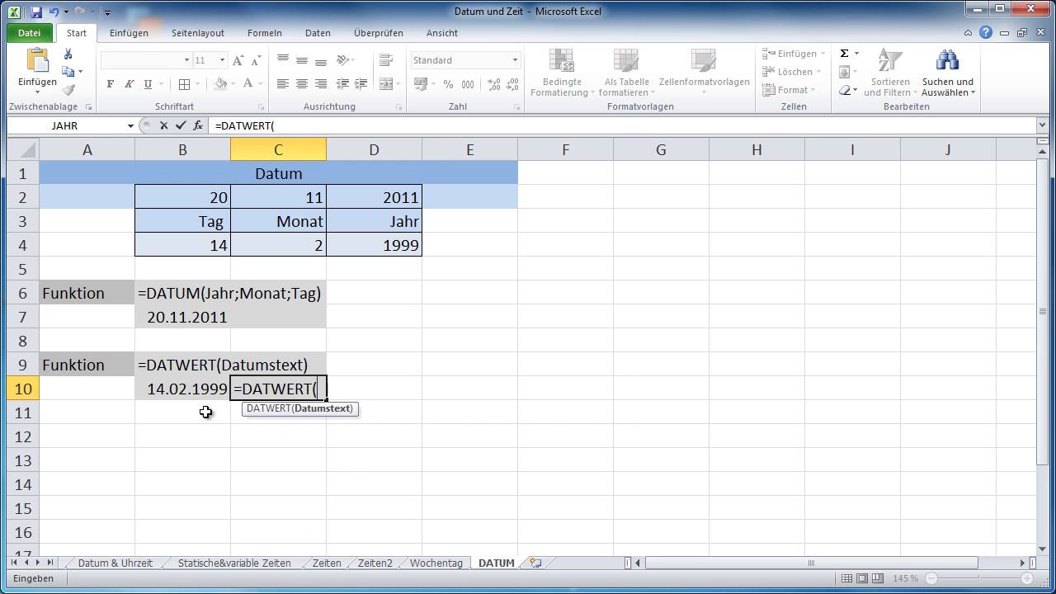
pyautogui.write('"')
pyautogui.click(323, 385)
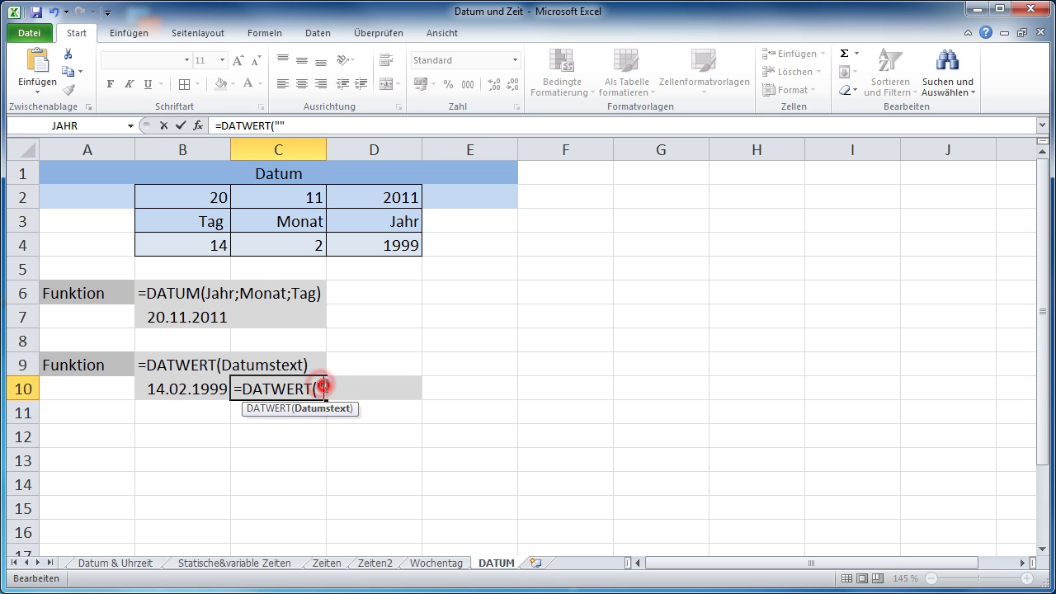
pyautogui.click(179, 388)
# Complete C10 as =DATWERT("12.03.2009"), returning the serial number 39884
pyautogui.click(285, 388)
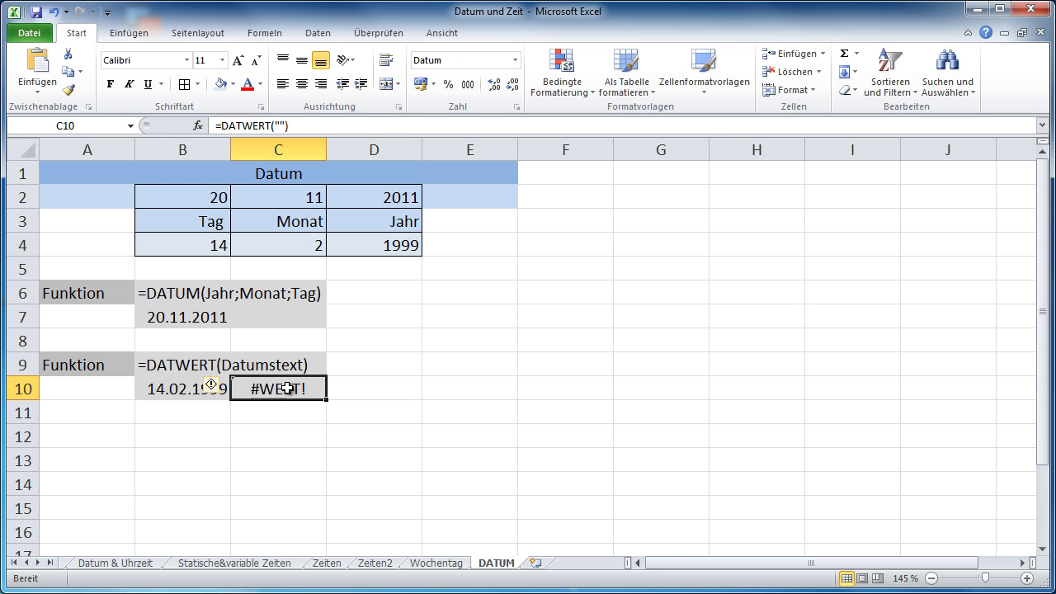
pyautogui.doubleClick(301, 390)
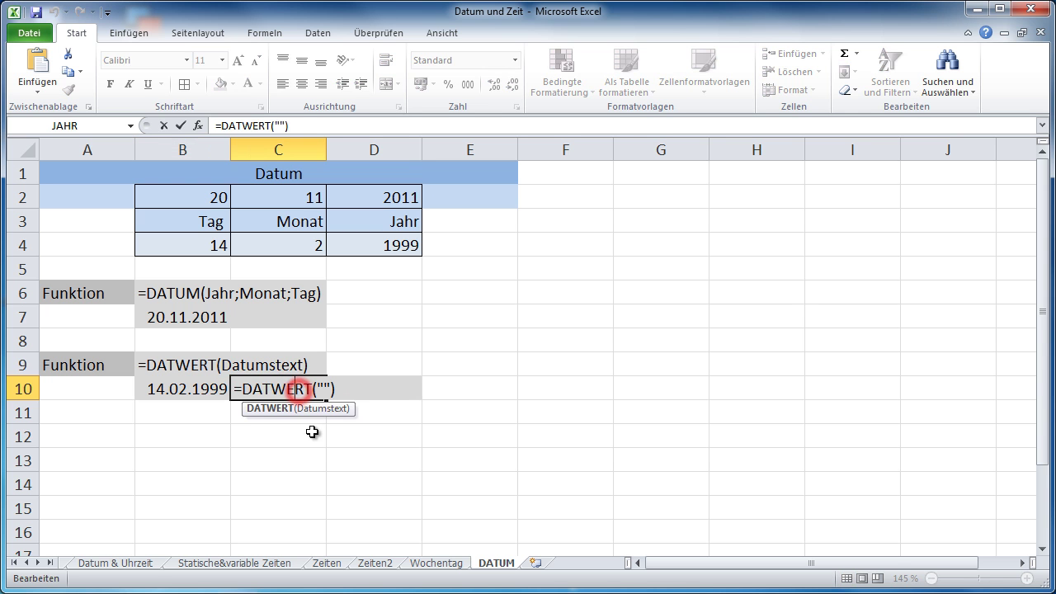
pyautogui.click(325, 385)
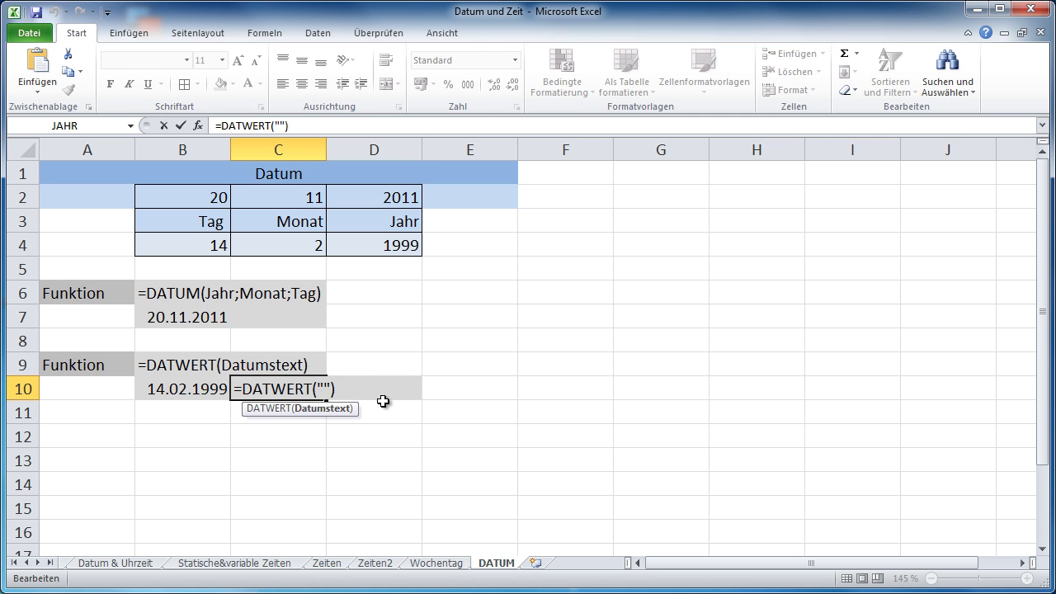
pyautogui.write('12.03.2009')
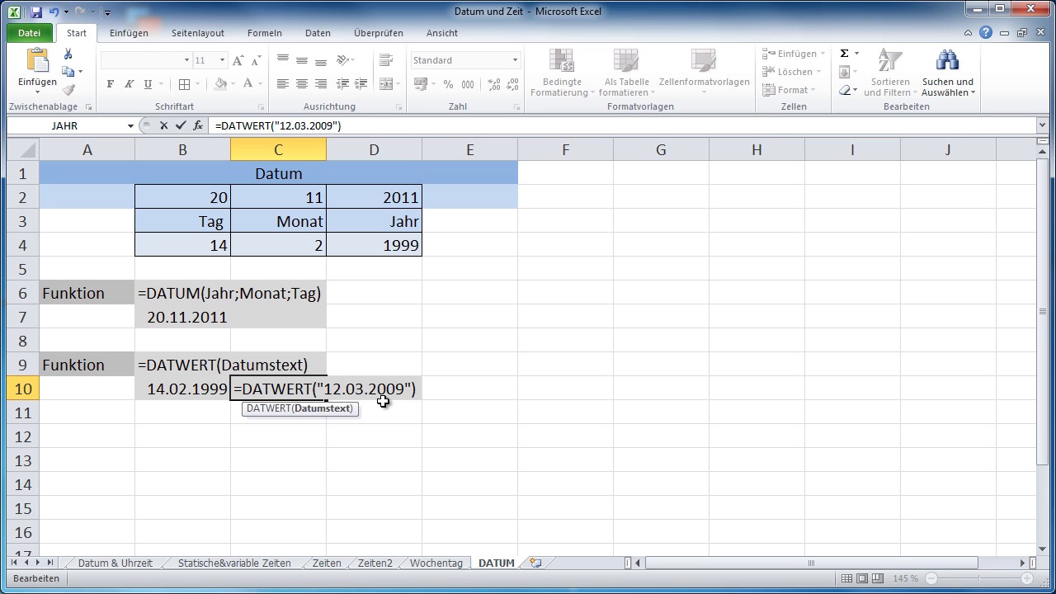
pyautogui.press('Return')
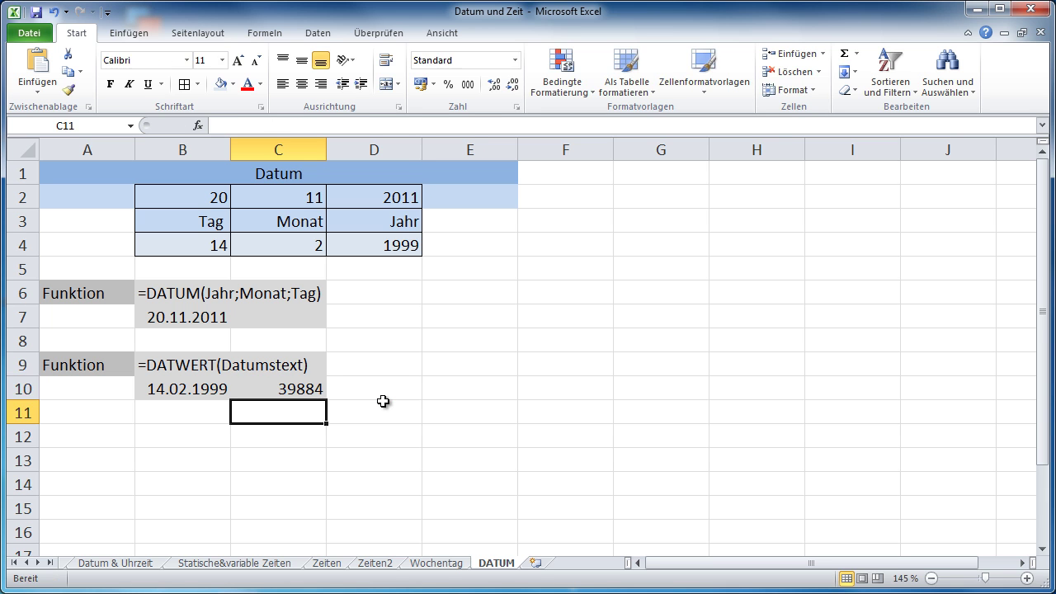
pyautogui.doubleClick(278, 391)
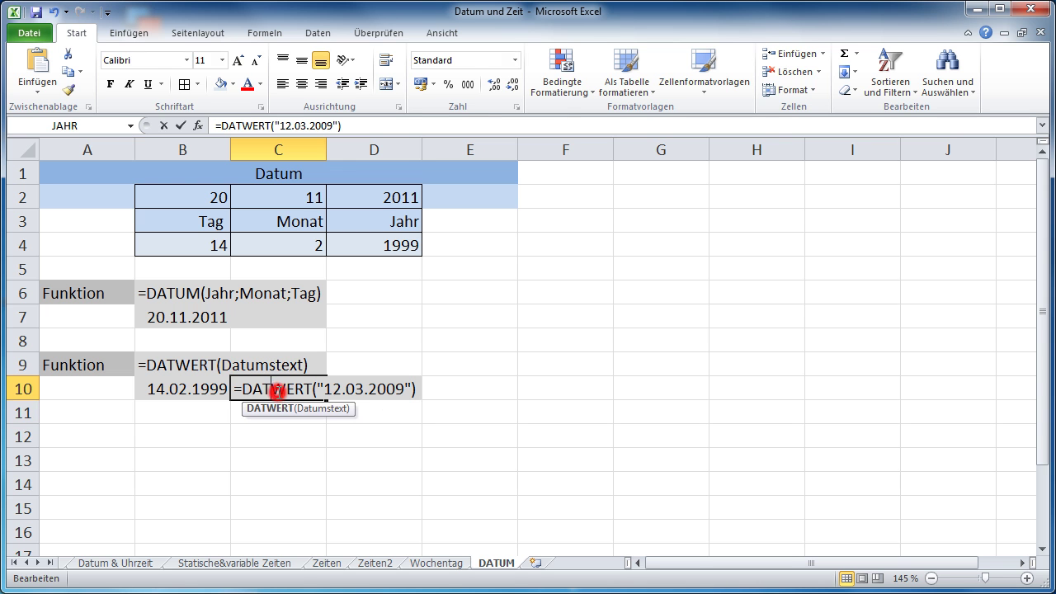
pyautogui.press('Return')
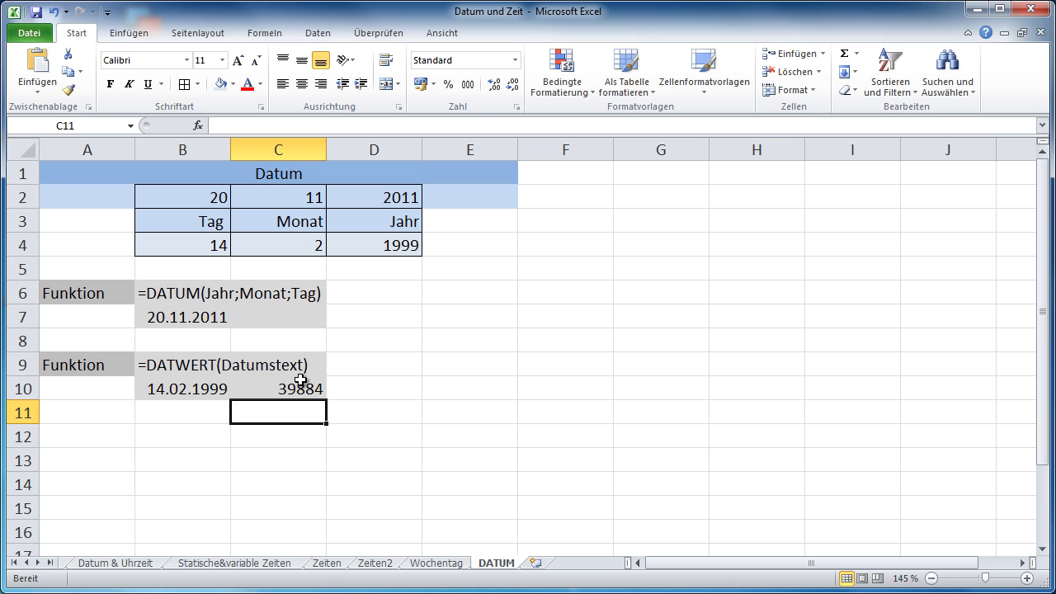
pyautogui.click(393, 356)
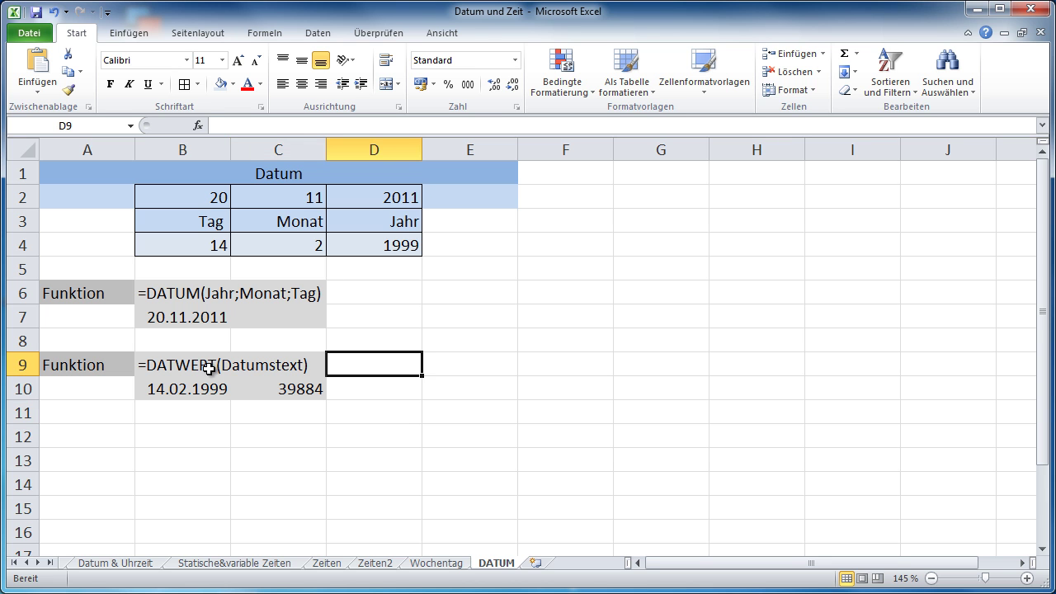
# Change B7's formula to =DATUM(D2+3;C2;B2+3), showing 23.11.2014
pyautogui.click(175, 322)
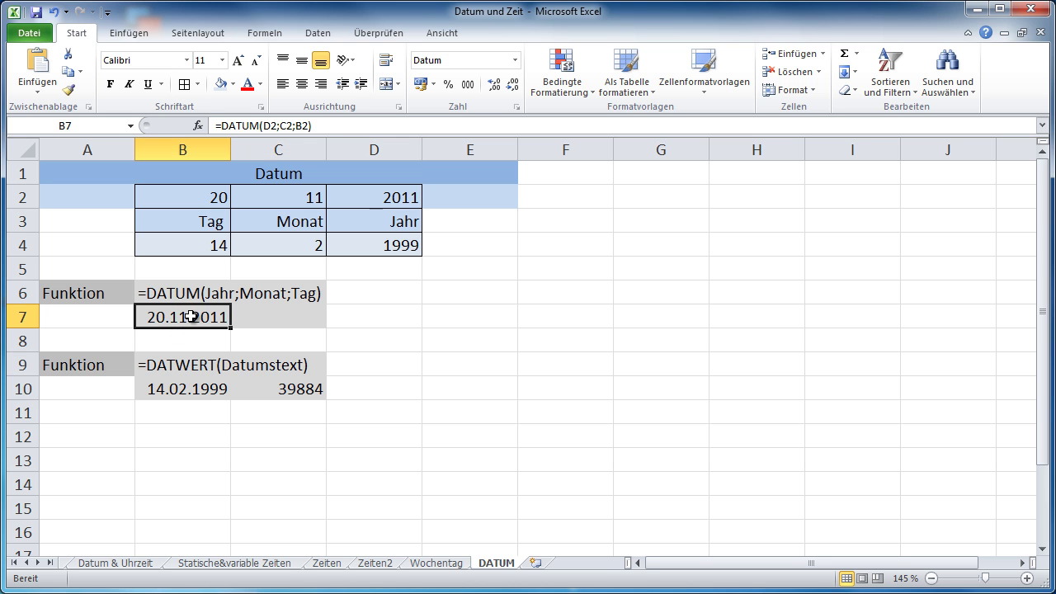
pyautogui.doubleClick(180, 318)
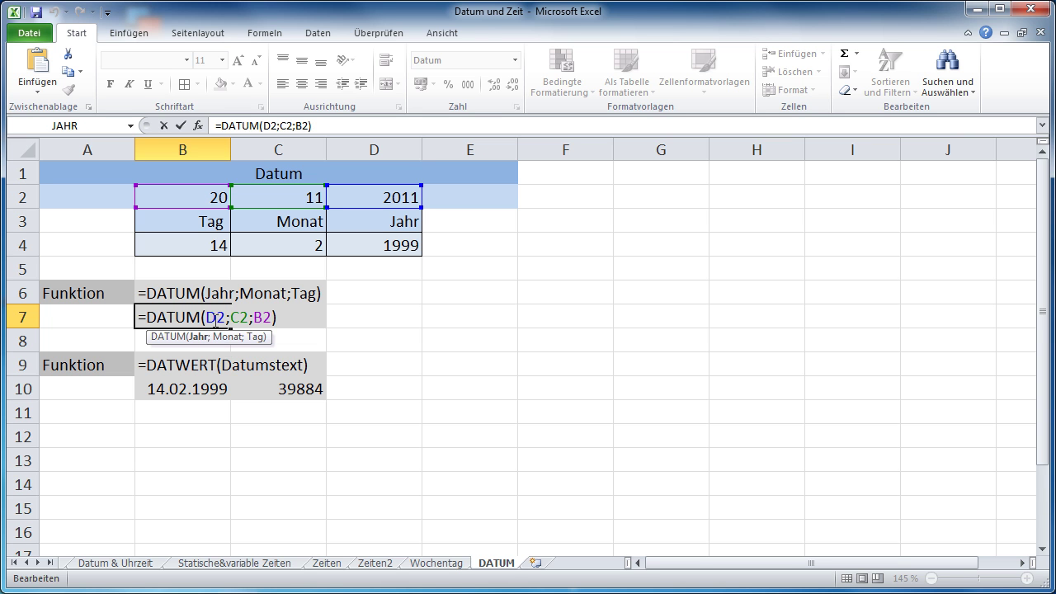
pyautogui.click(254, 316)
pyautogui.click(221, 319)
pyautogui.click(235, 318)
pyautogui.write('+3')
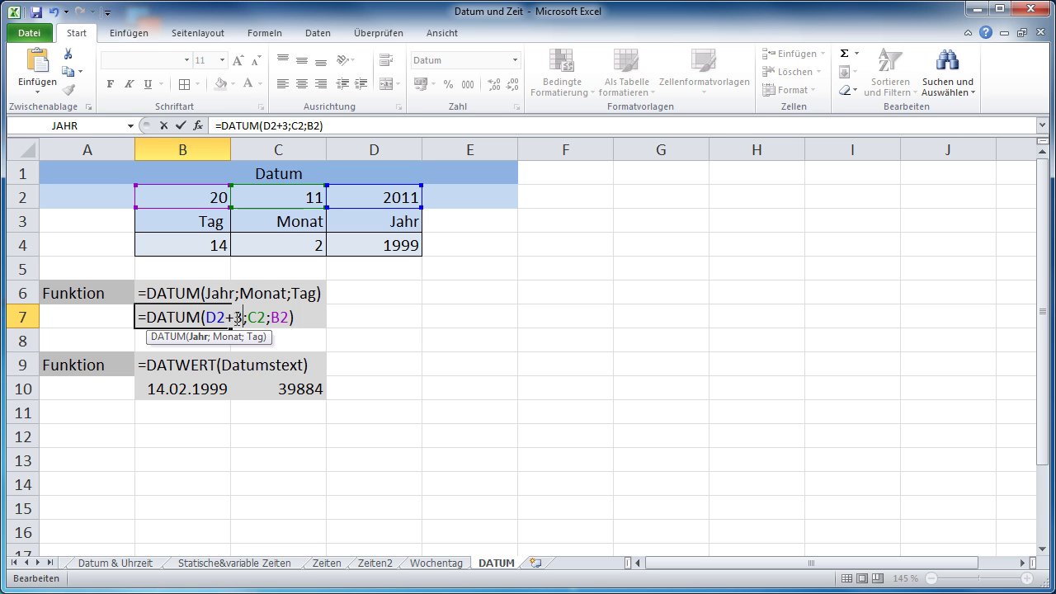
pyautogui.click(285, 318)
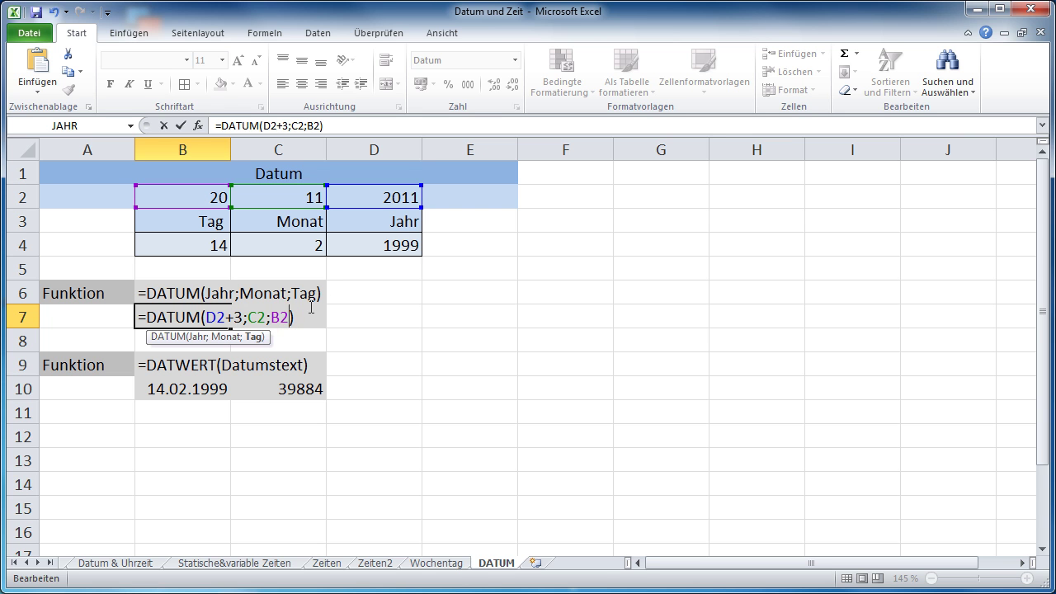
pyautogui.write('+3')
pyautogui.press('Return')
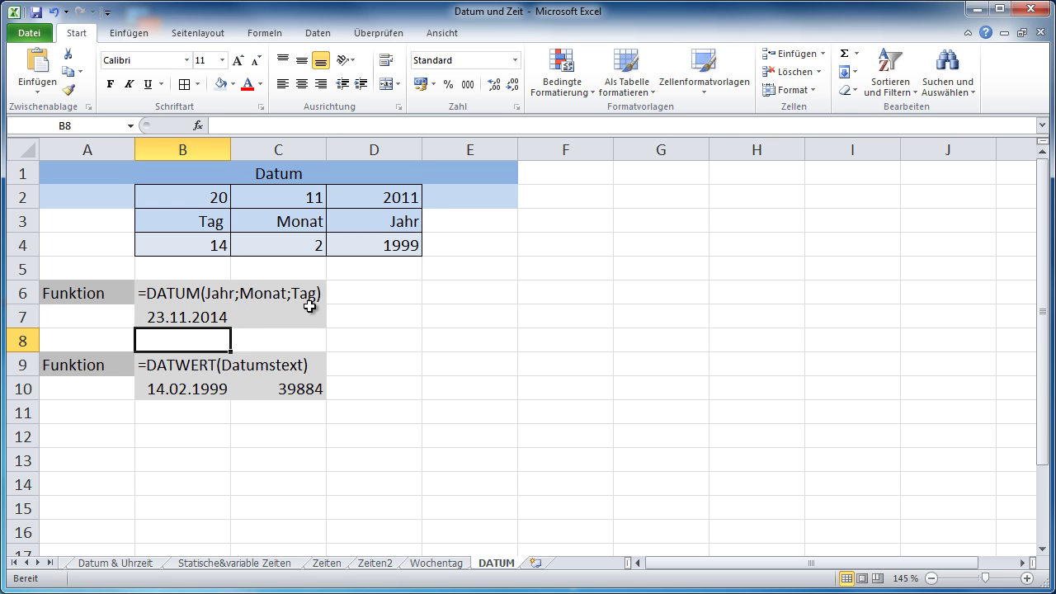
# Recheck B7's formula, cancelling an accidental edit so it stays unchanged
pyautogui.click(198, 317)
pyautogui.doubleClick(205, 317)
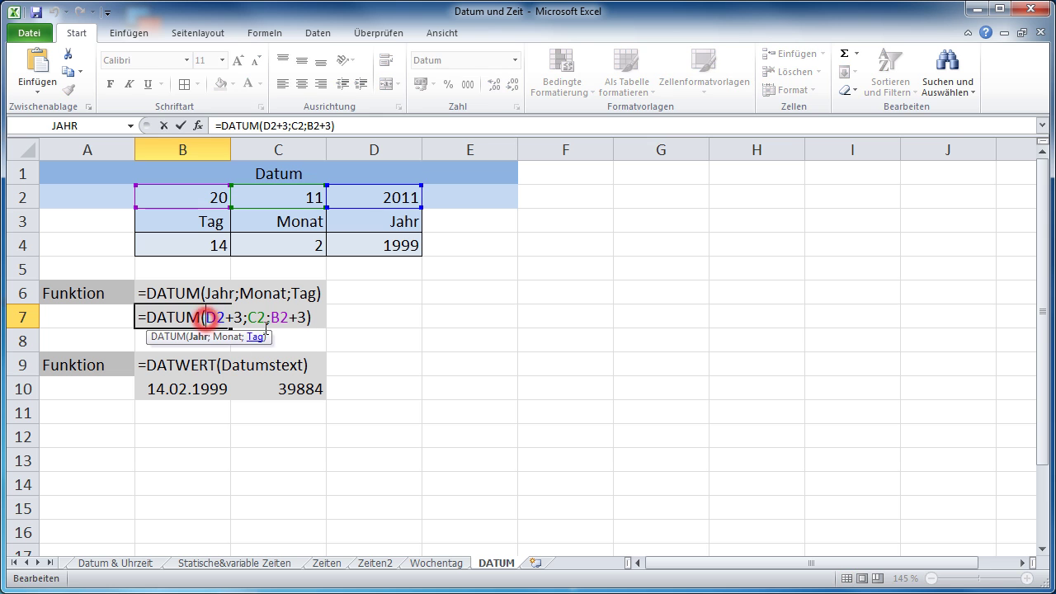
pyautogui.click(388, 320)
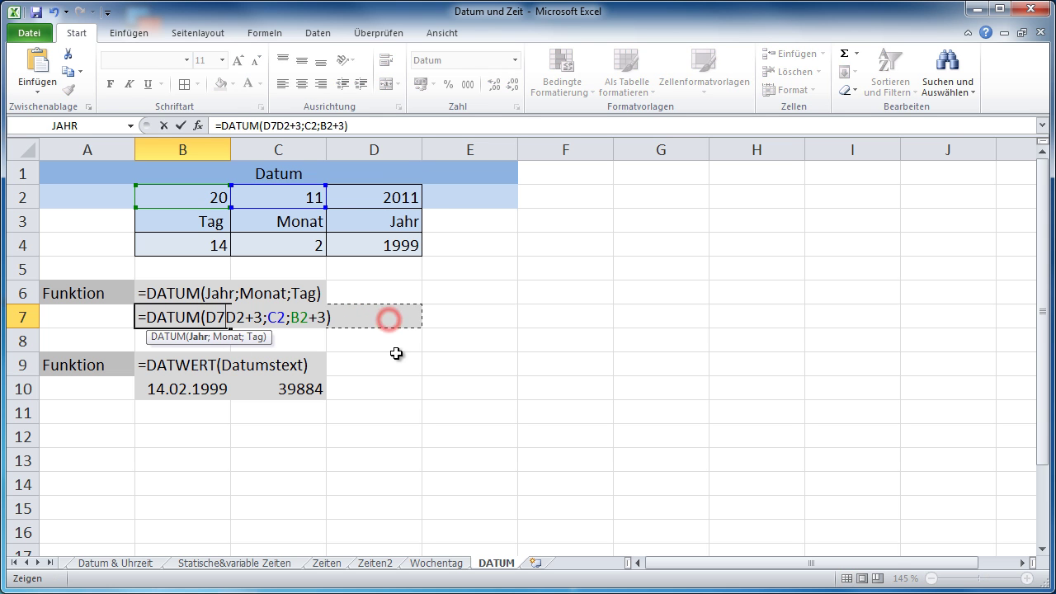
pyautogui.press('Escape')
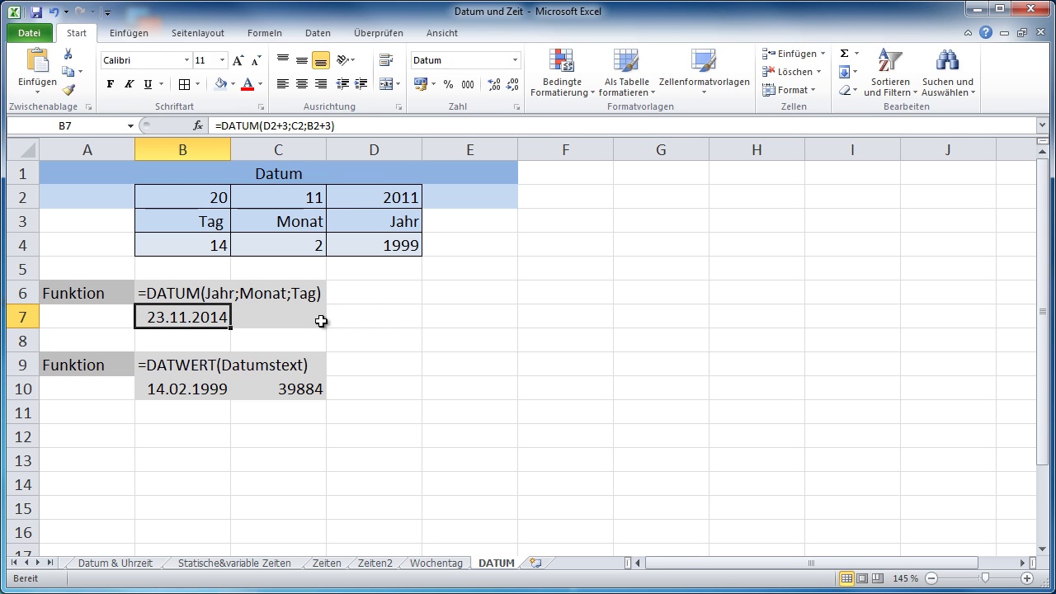
pyautogui.click(257, 361)
pyautogui.click(463, 342)
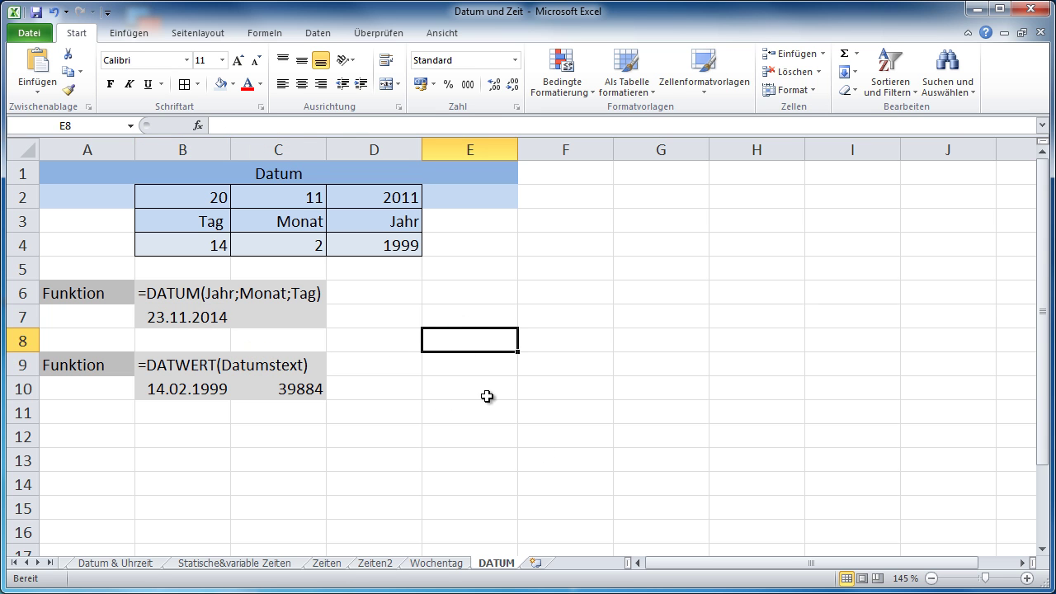
pyautogui.moveTo(480, 396); pyautogui.dragTo(64, 173)
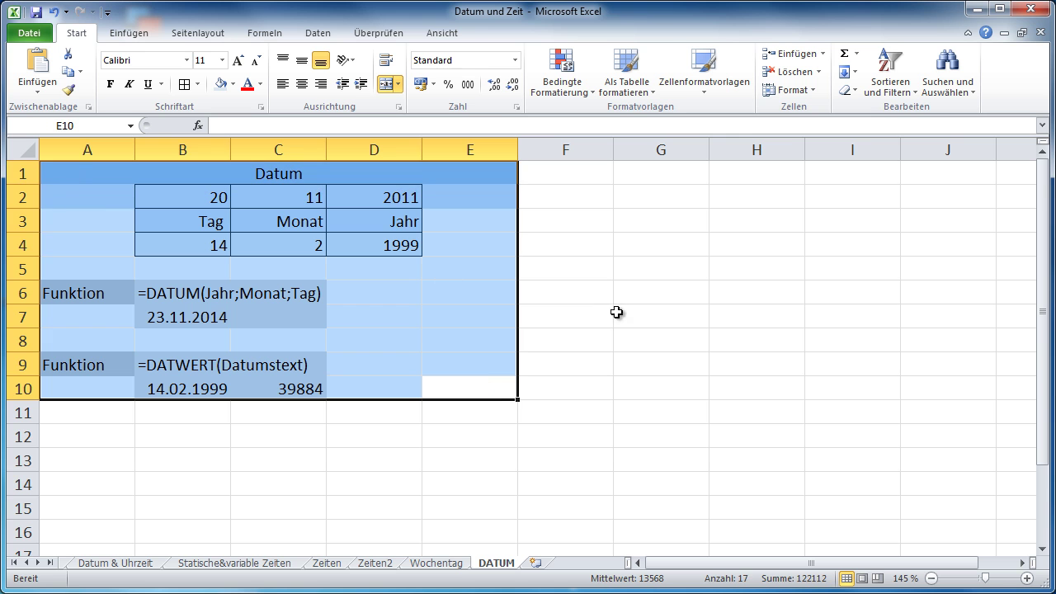
pyautogui.click(485, 390)
pyautogui.moveTo(452, 367); pyautogui.dragTo(457, 384)
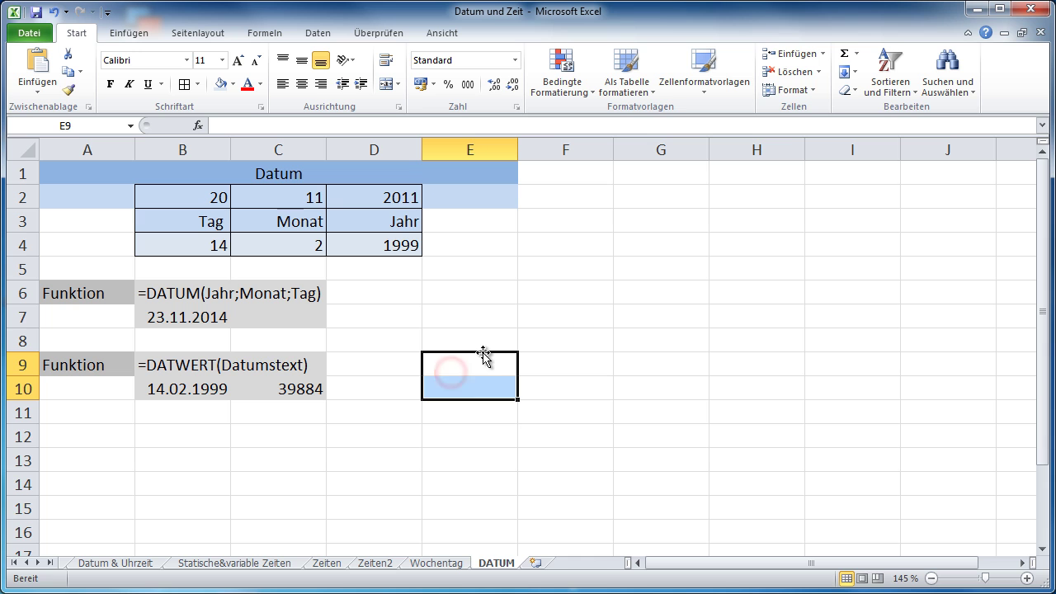